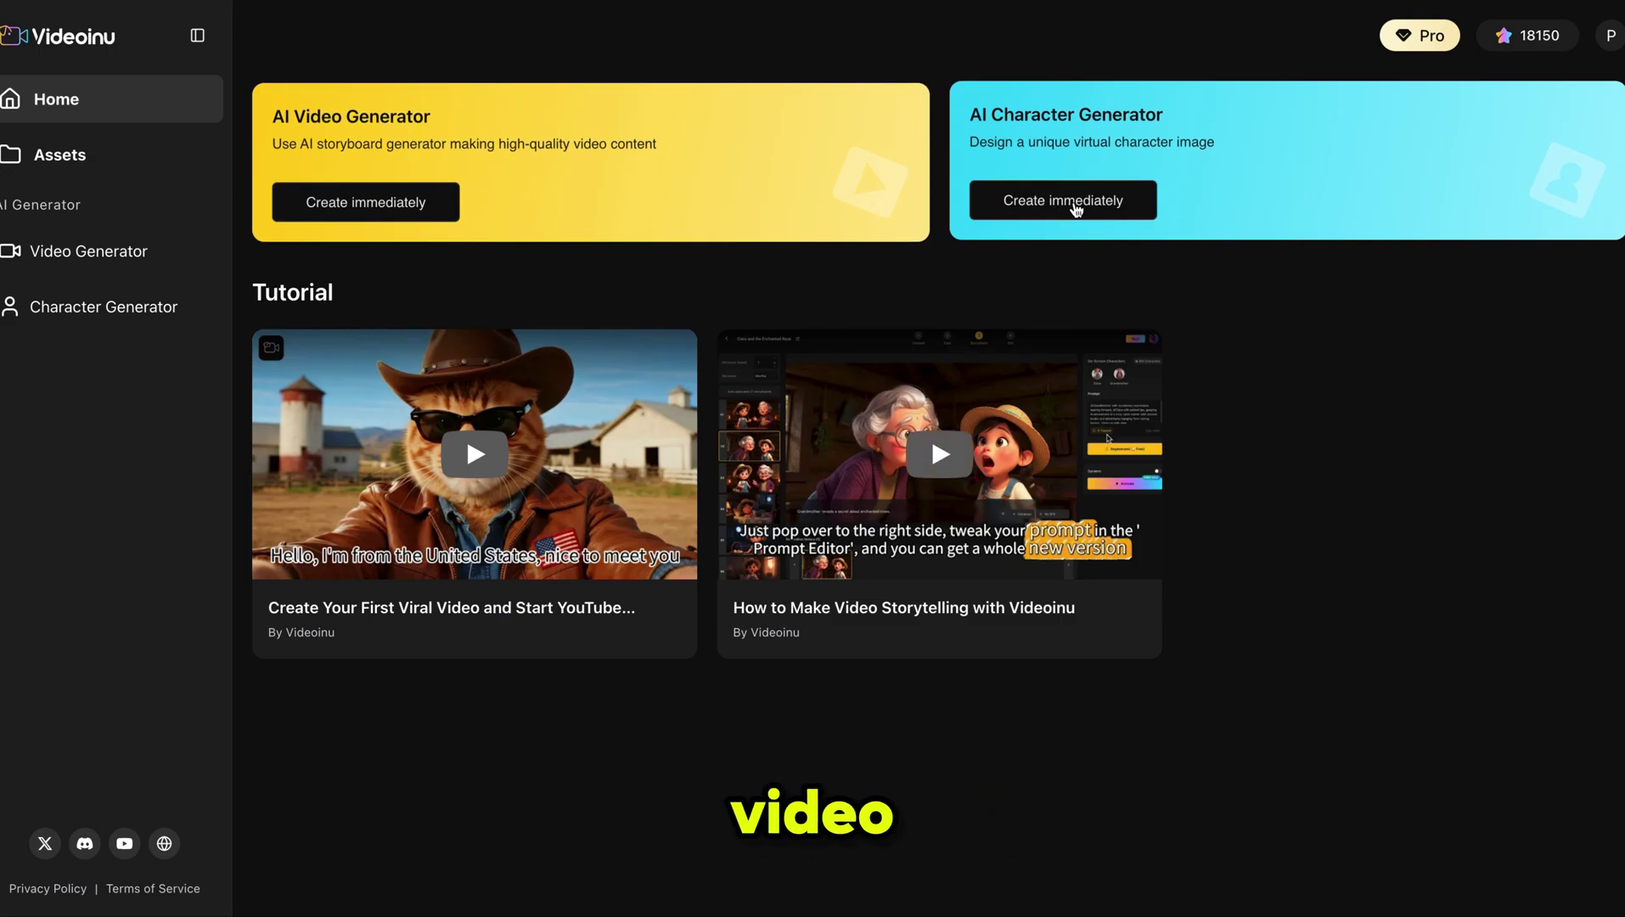
Open the character creator and begin entering a character's name
left_click(1076, 209)
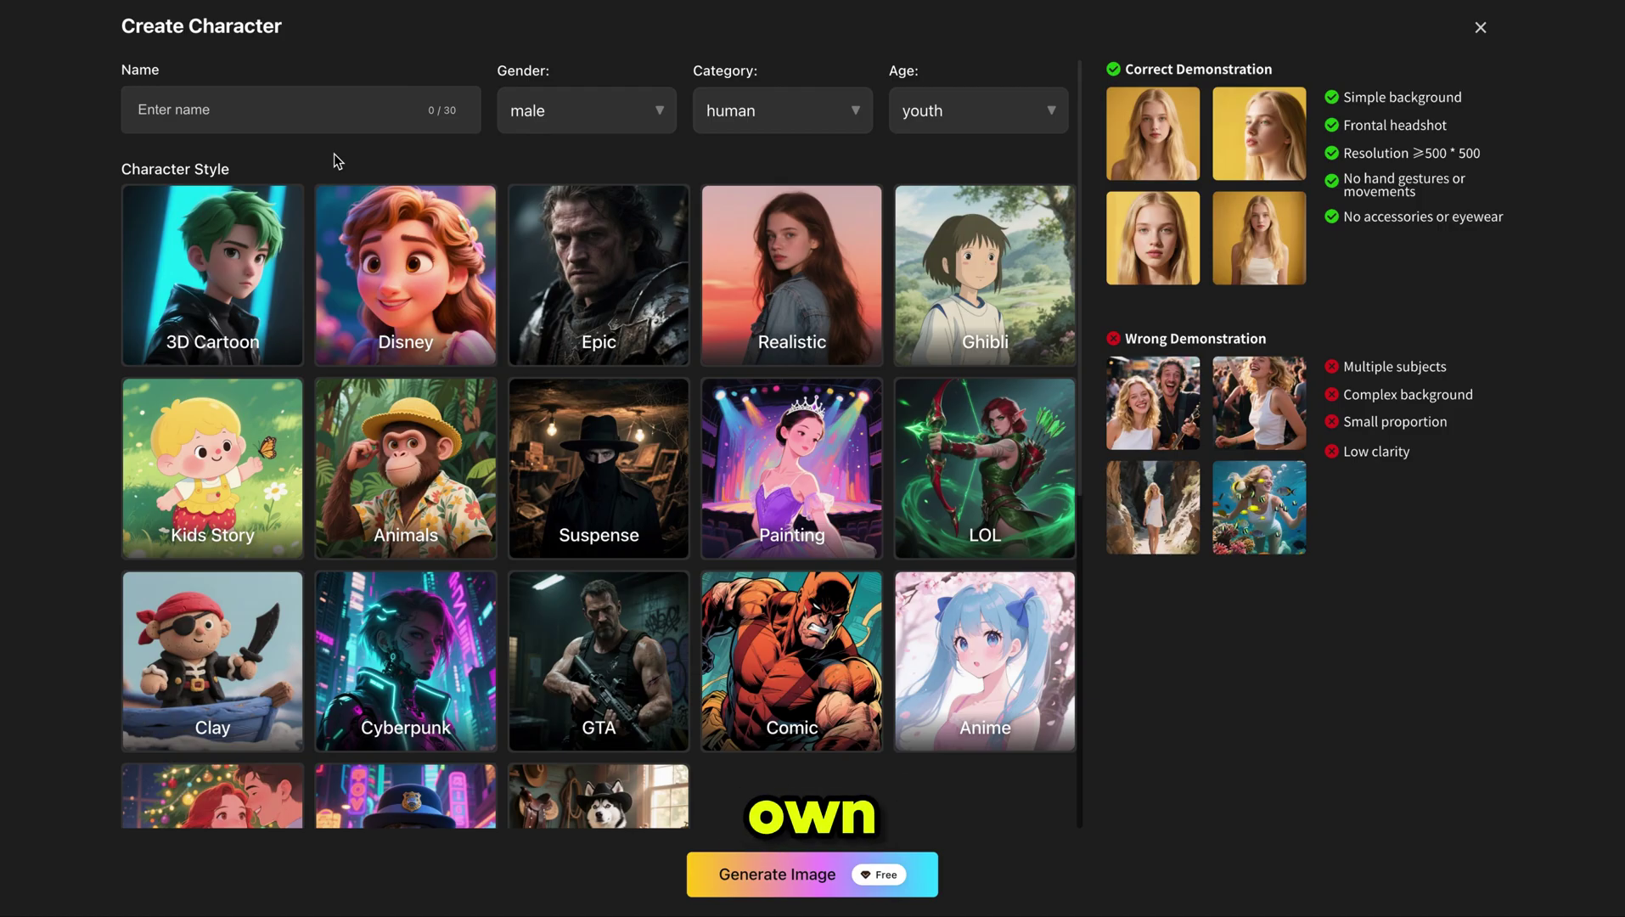
left_click(224, 109)
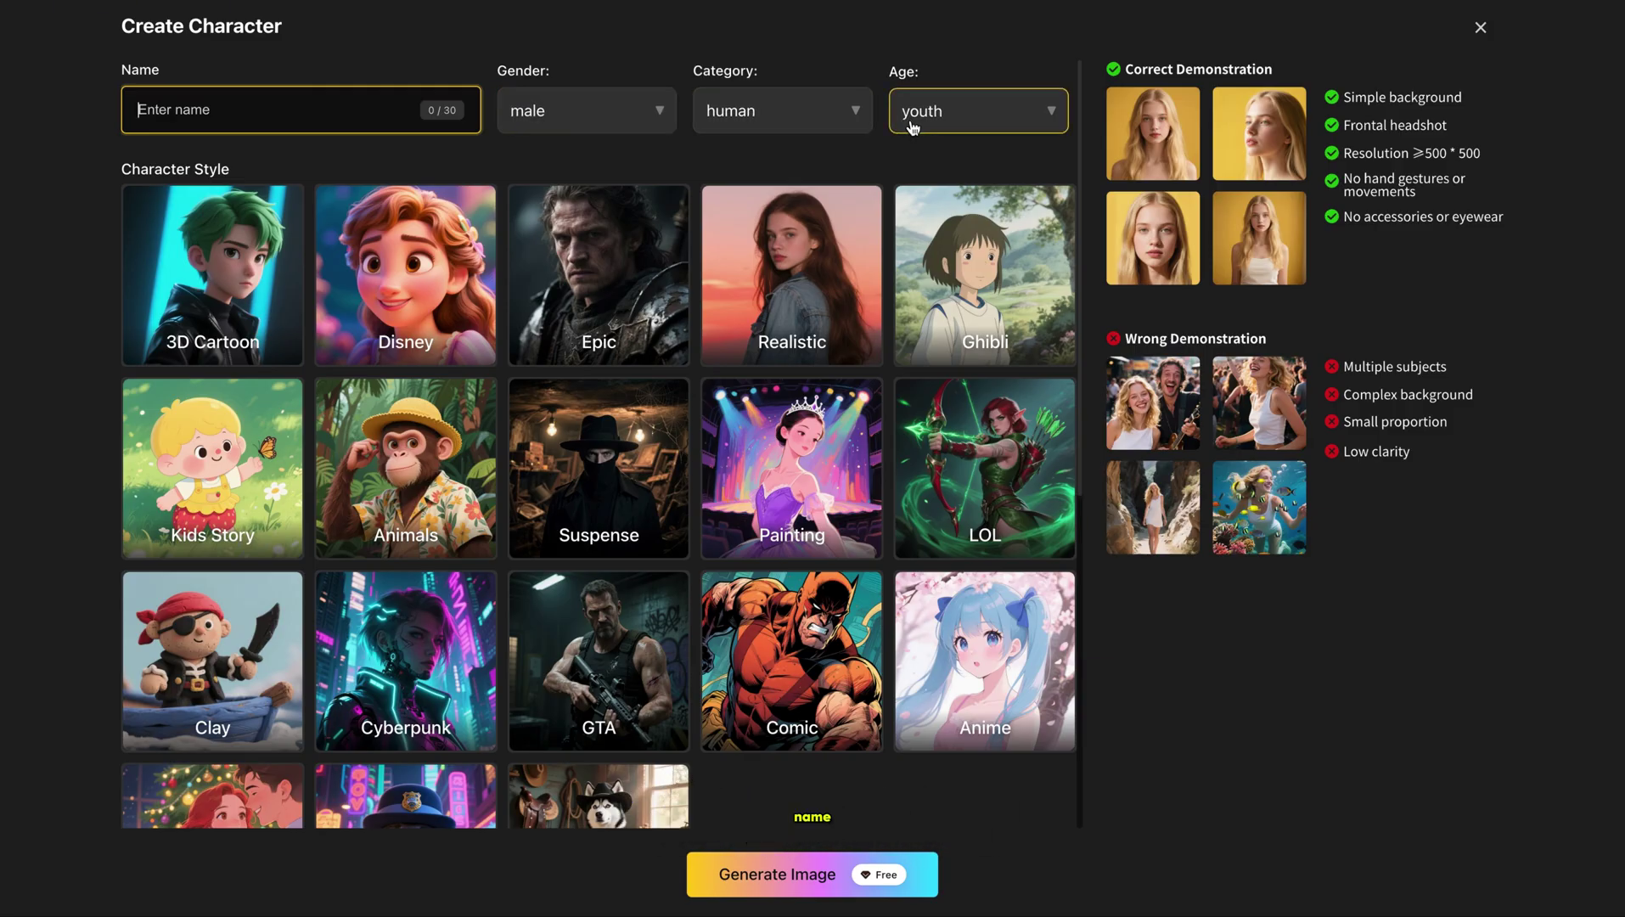
scroll(543, 416, "down", 1)
scroll(543, 416, "down", 5)
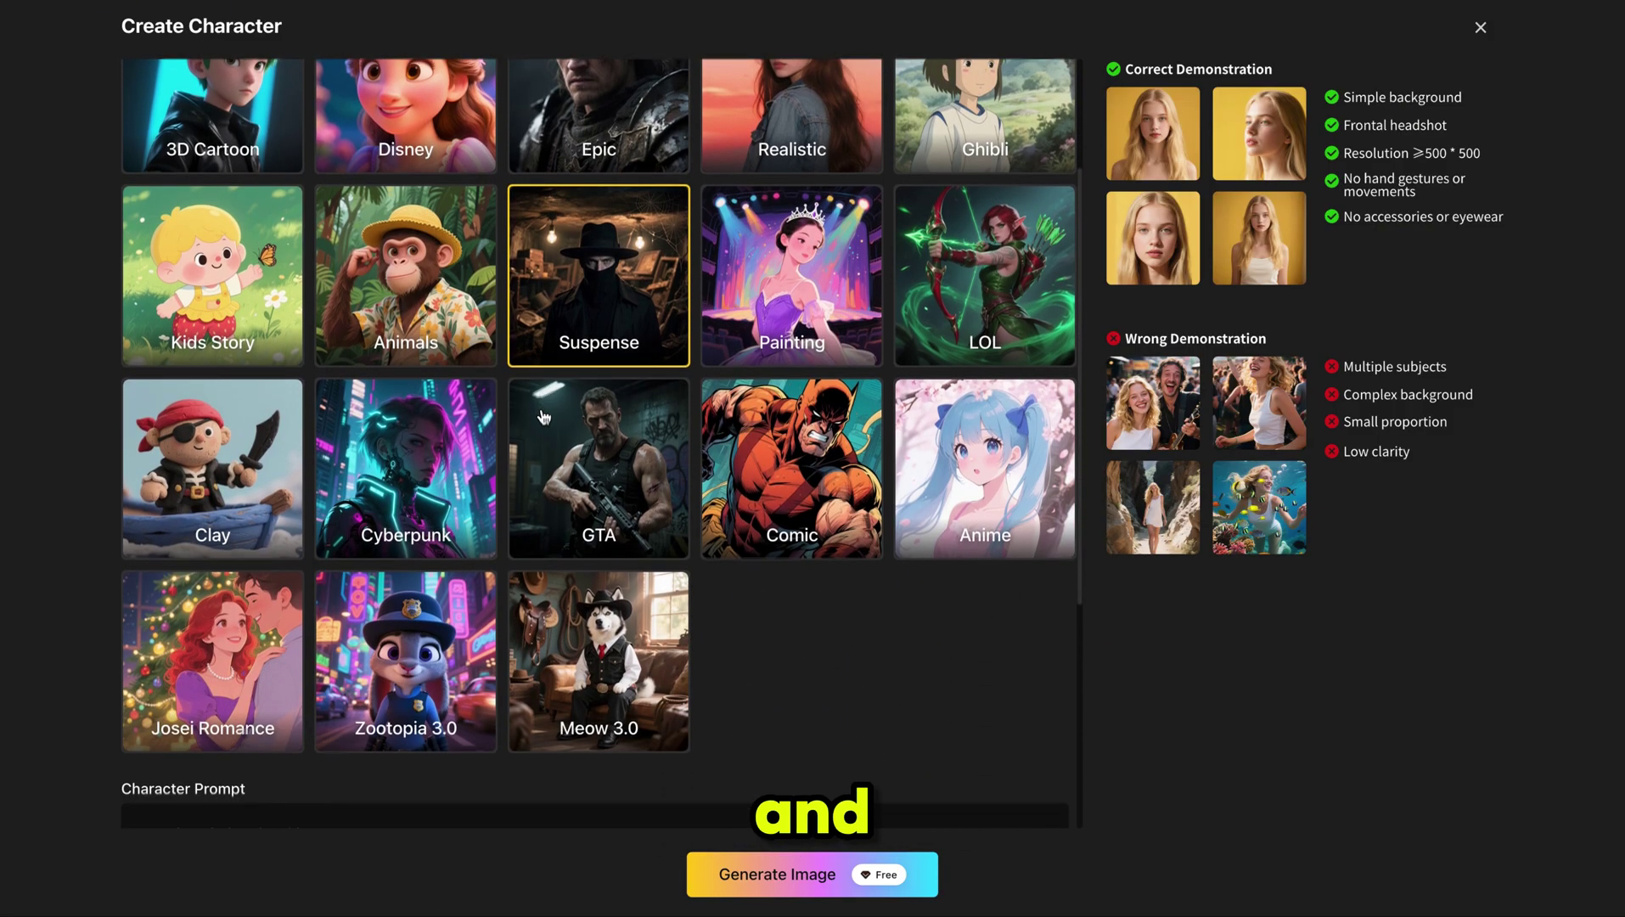
scroll(611, 550, "down", 2)
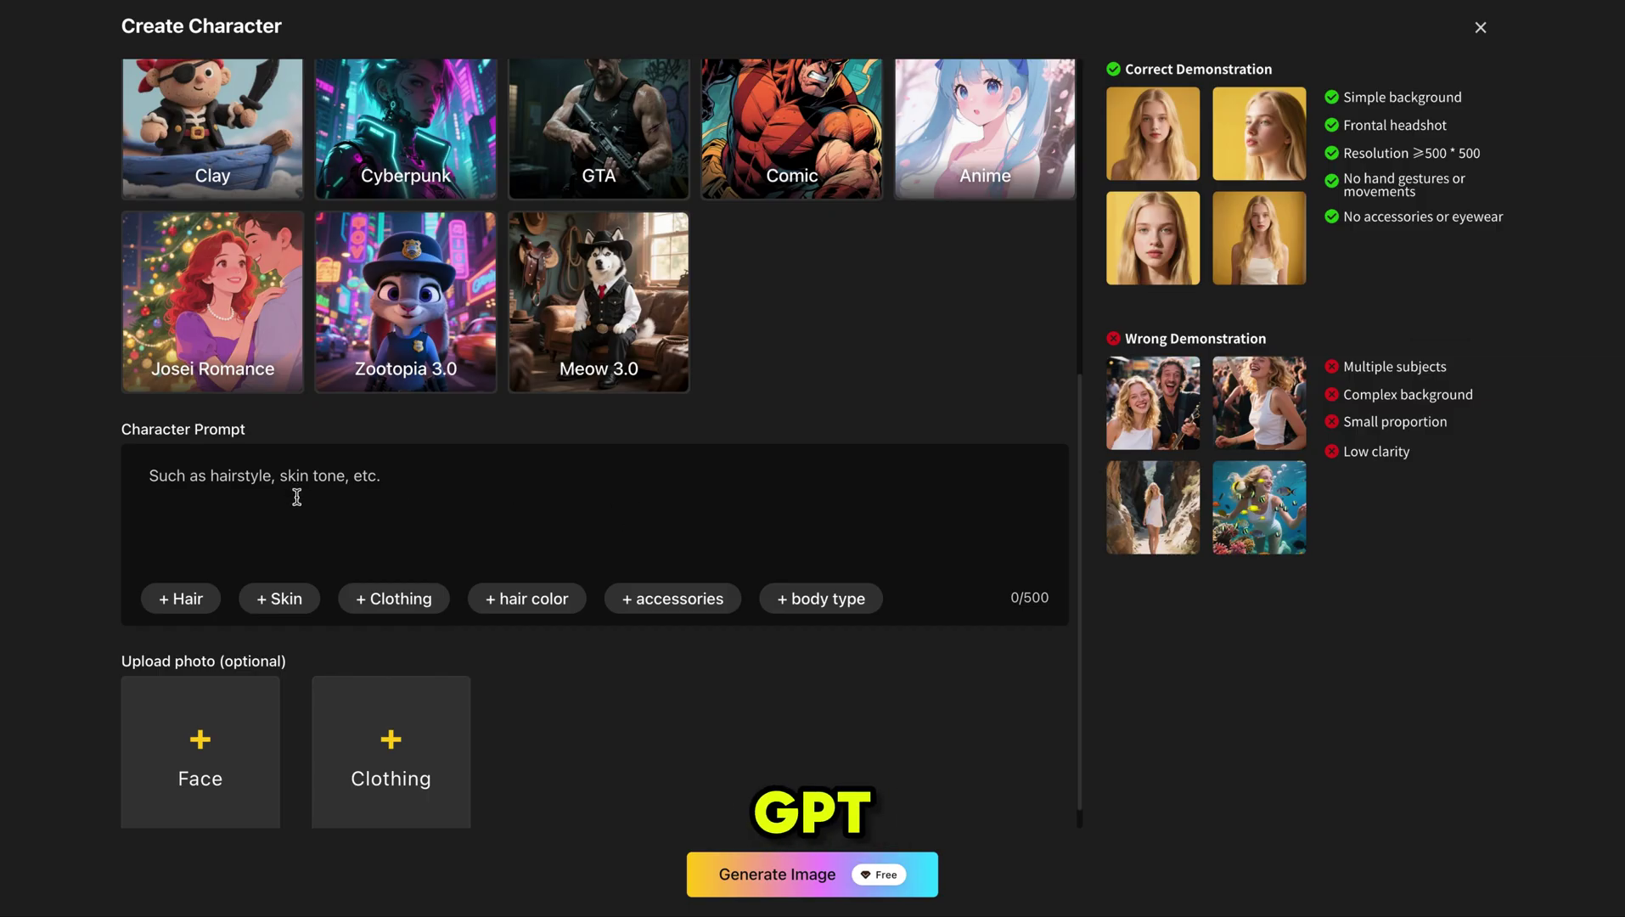
scroll(324, 485, "down", 1)
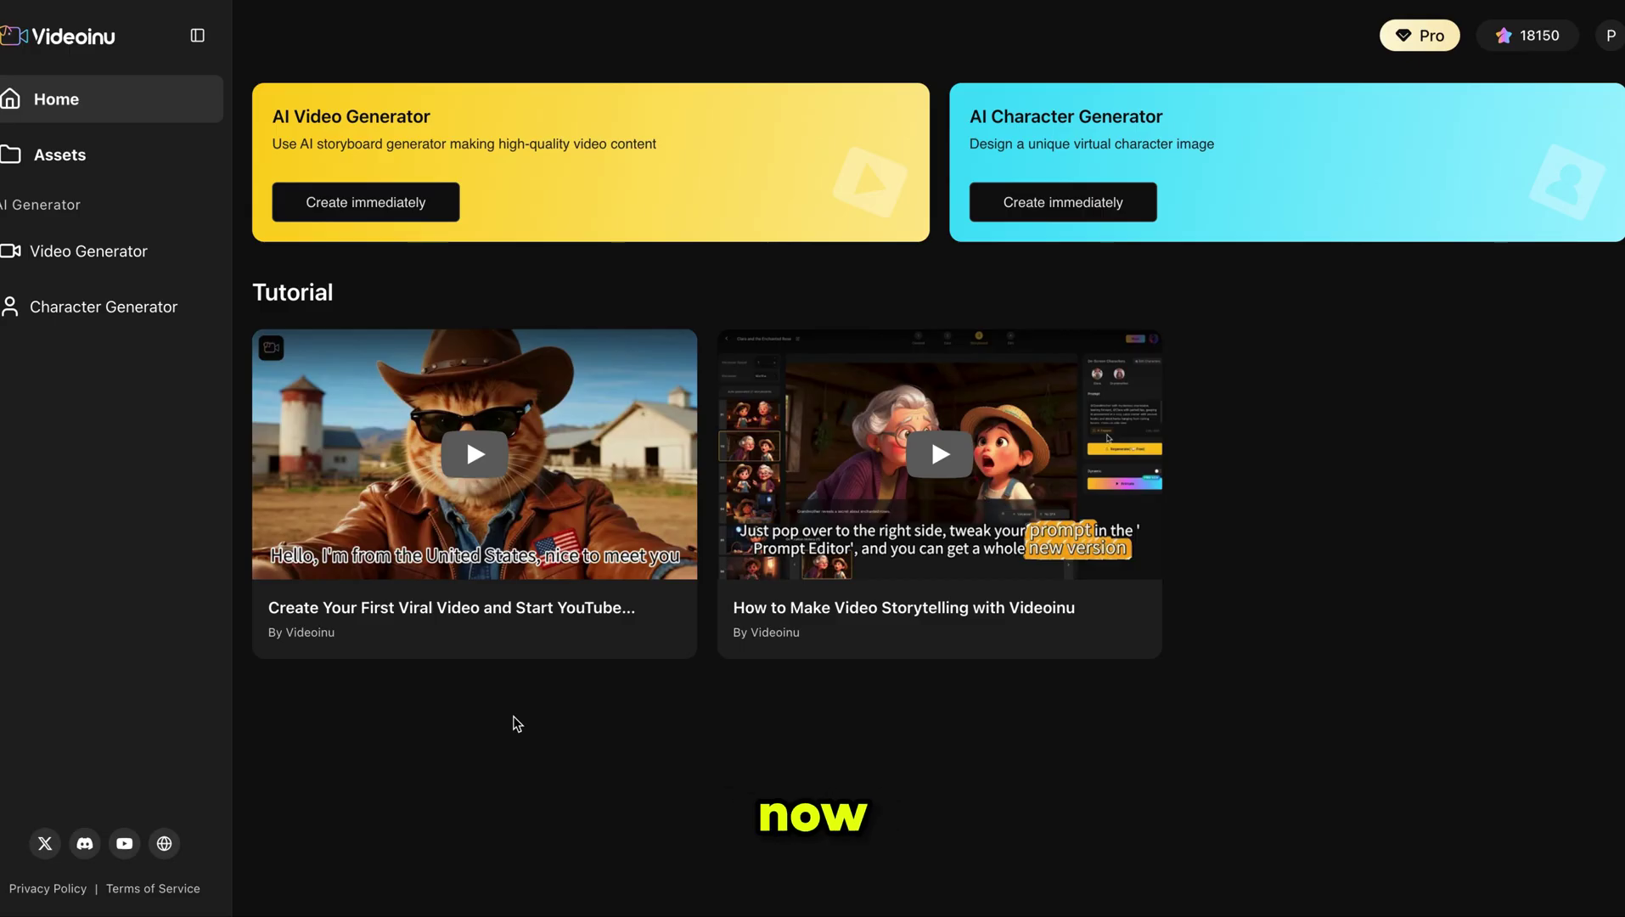
Start a new AI video project, trying Basic Script before returning to Smart Script mode
left_click(388, 202)
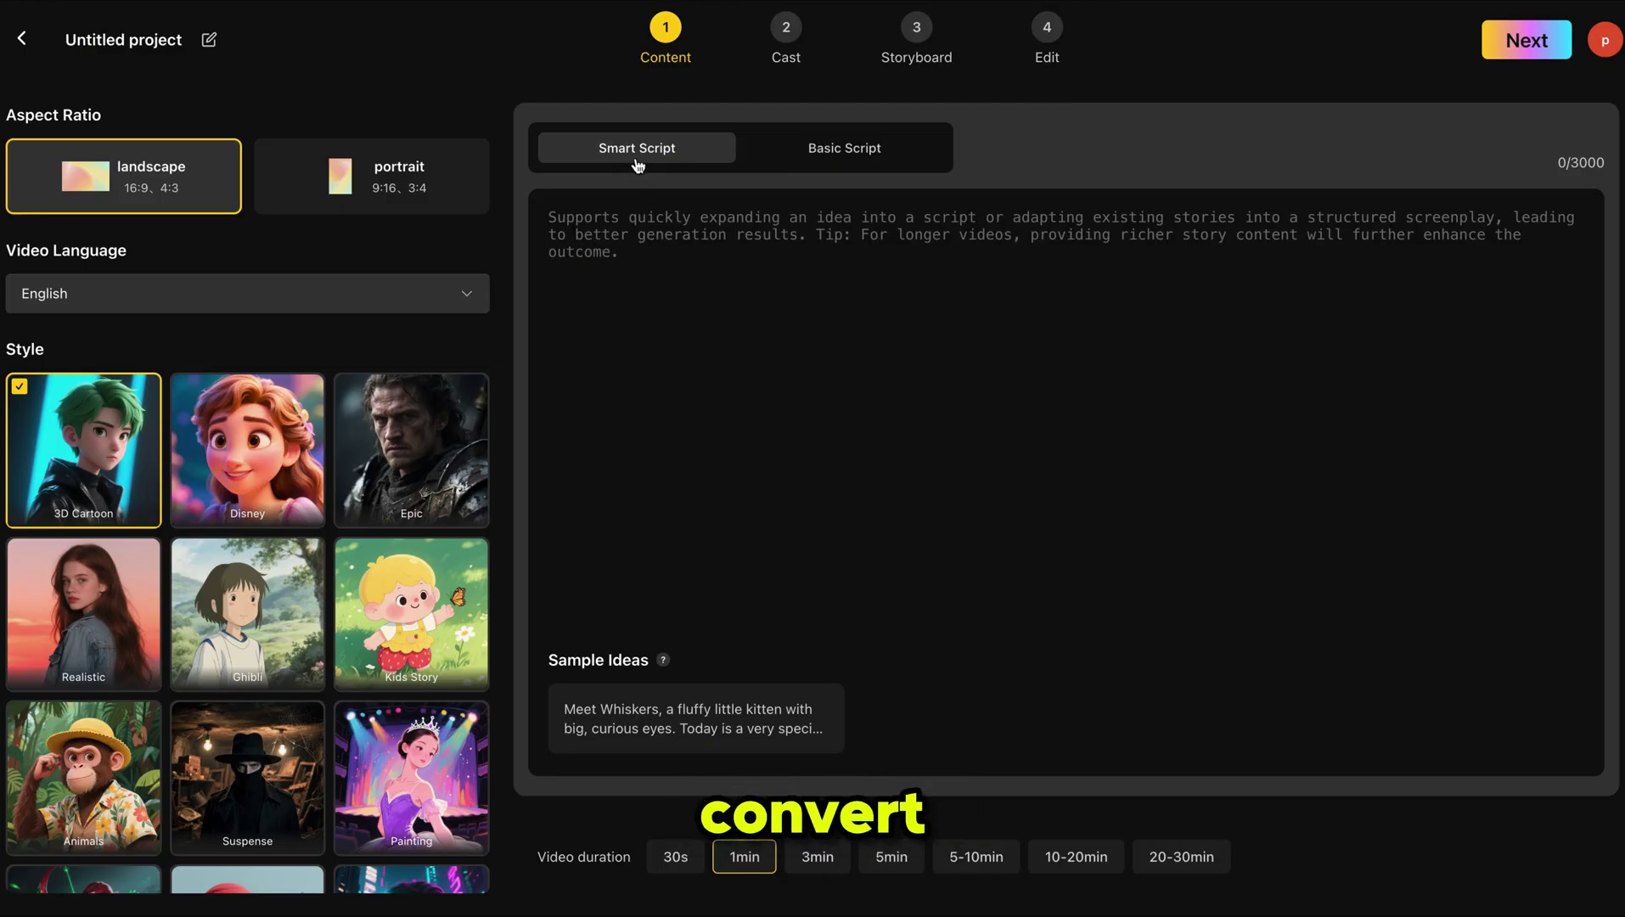
left_click(845, 160)
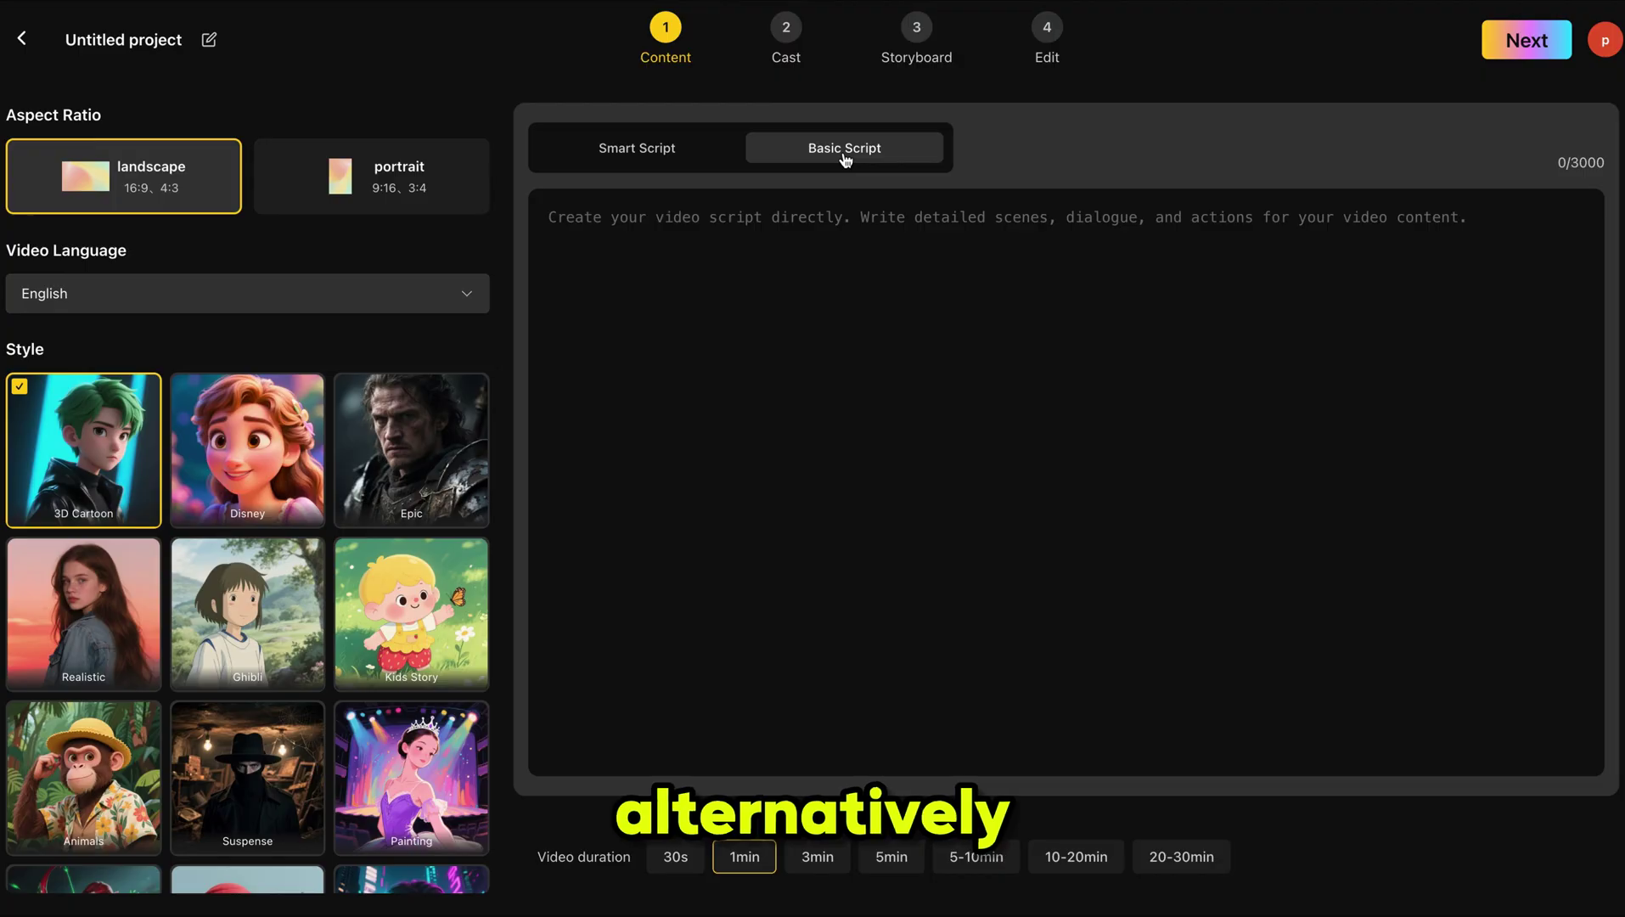
left_click(646, 164)
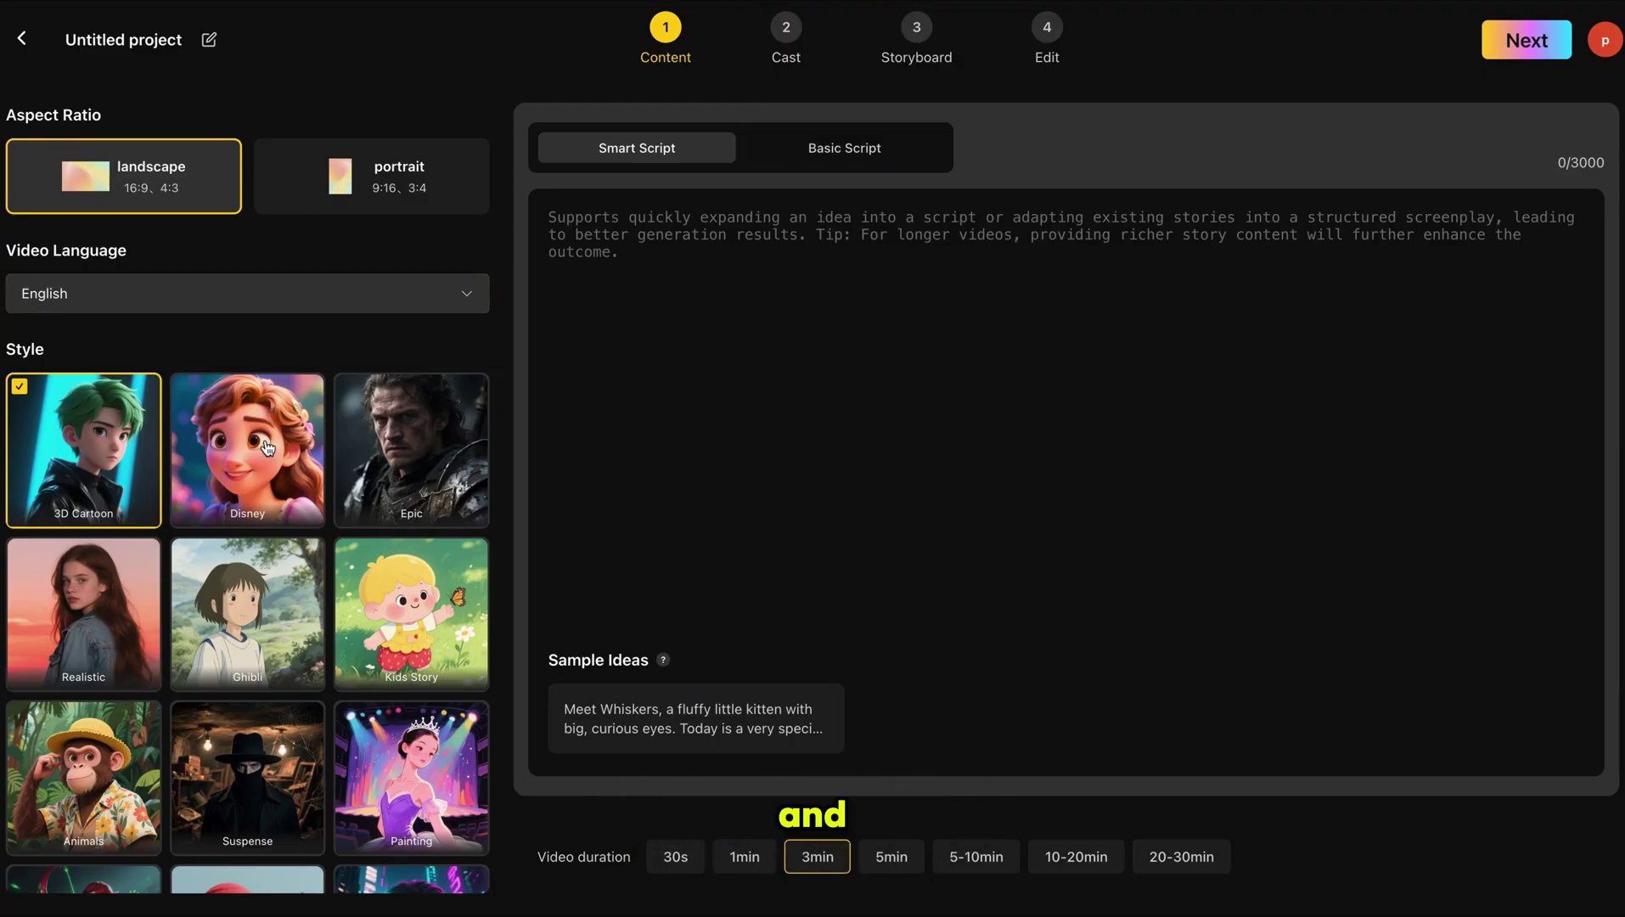
scroll(204, 450, "down", 5)
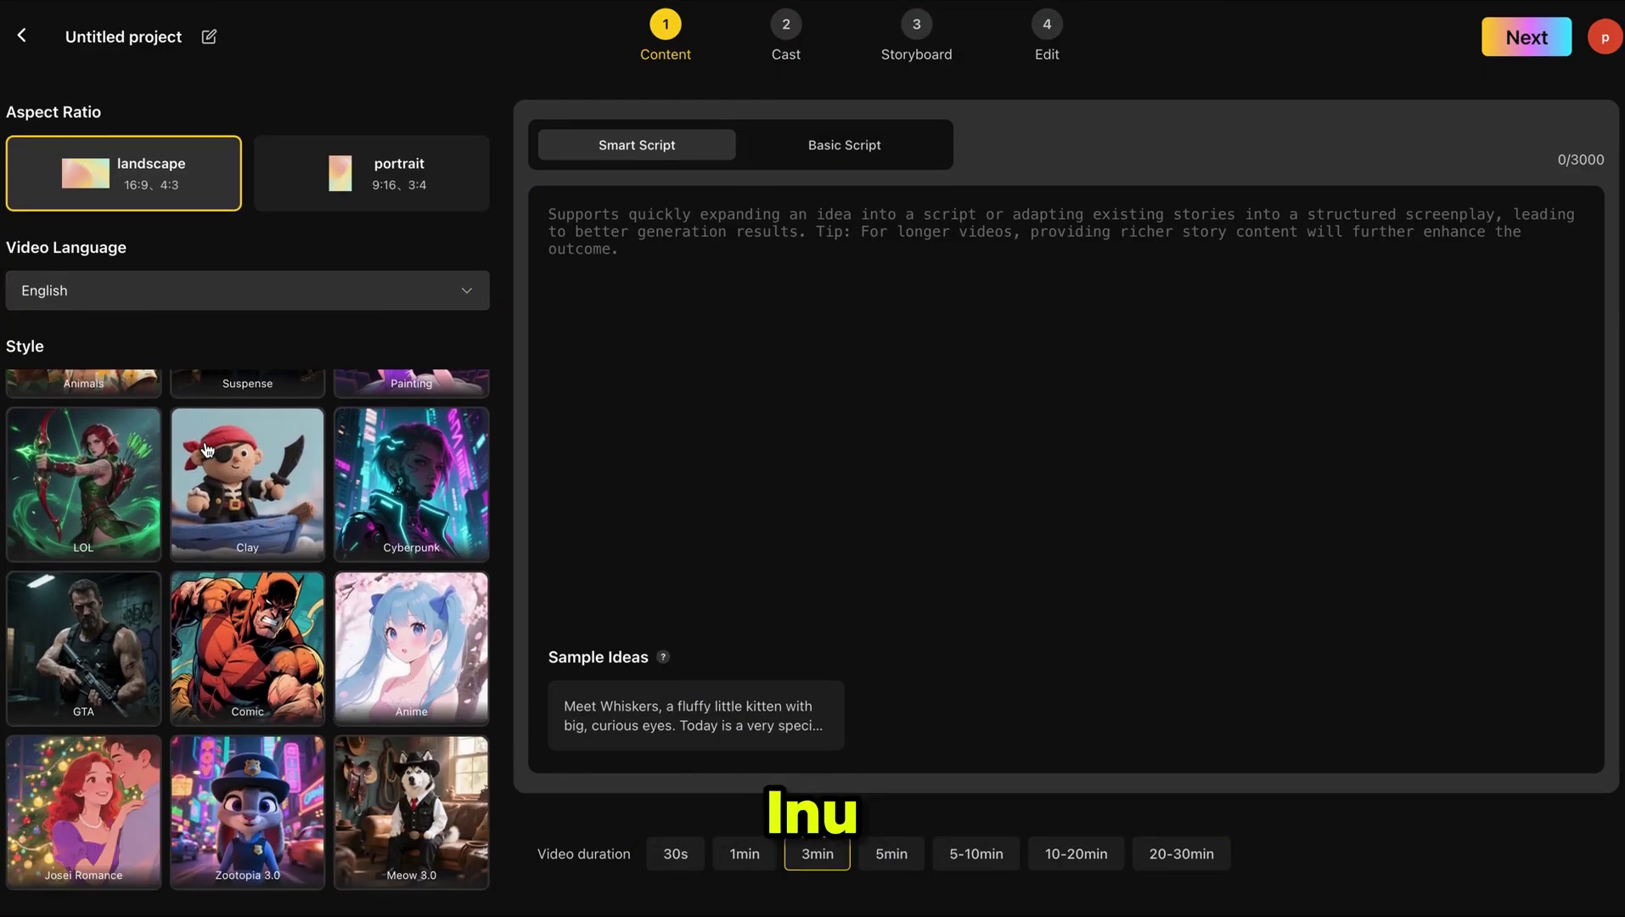
scroll(204, 600, "up", 5)
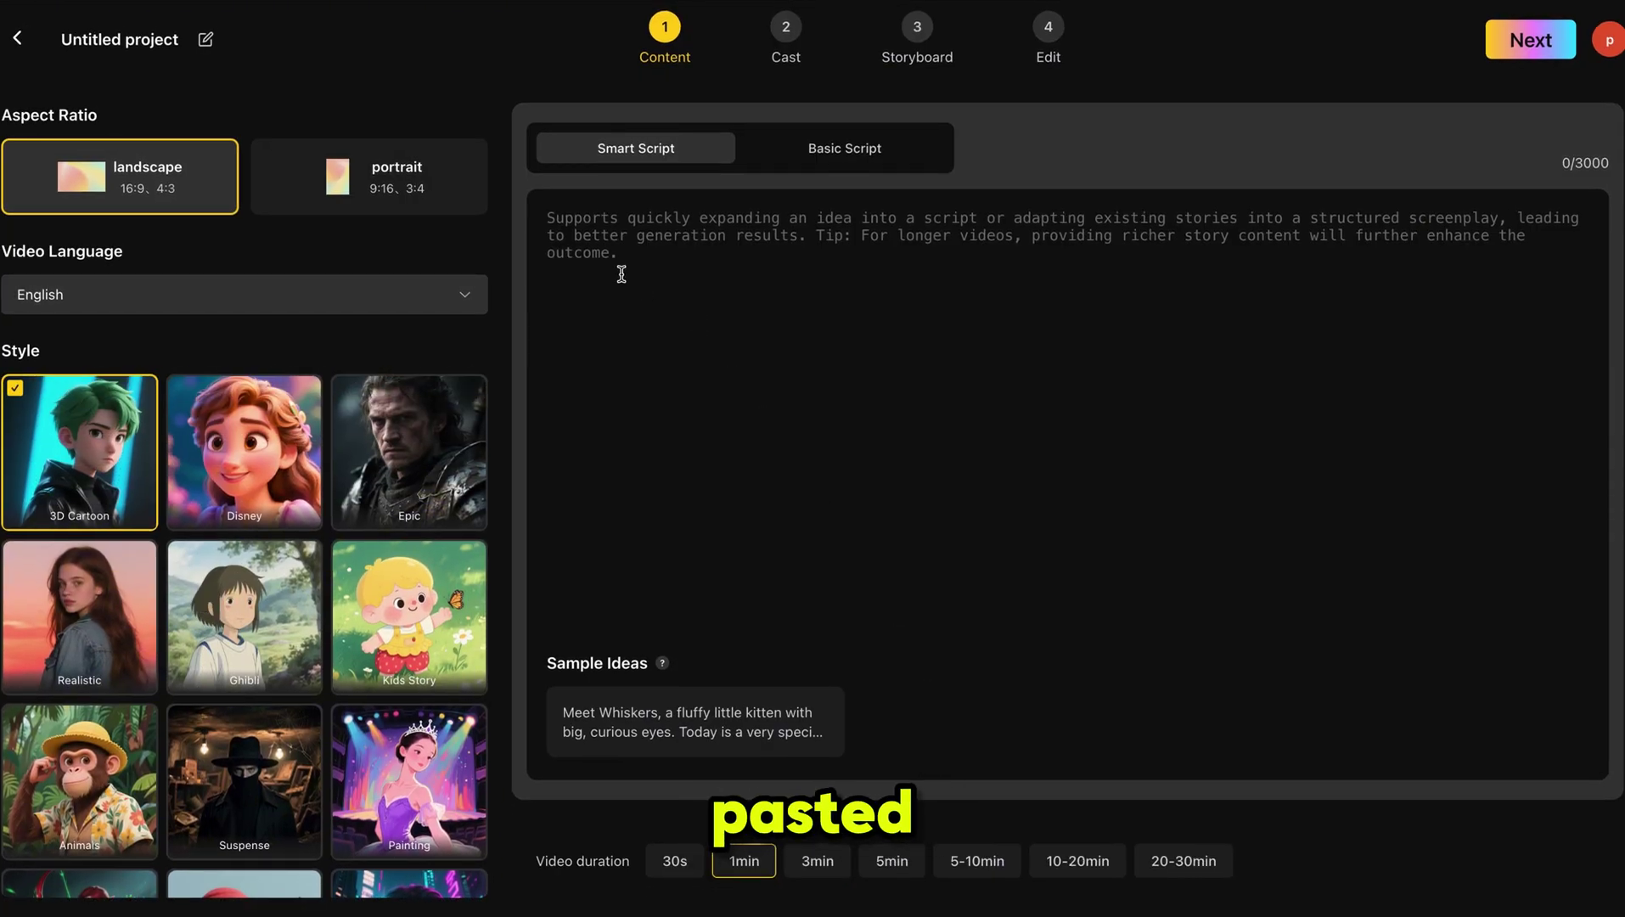
Paste the poolside romance script, keep English, pick Realistic style, and generate the shot breakdown
type("Create a realistic romantic short film with two consistent characters named Jessica and Ronaldo. Jessica is a beautiful young woman with long wavy brown hair, hazel eyes, sun-kissed skin, and a slim-fit figure. She is confident and playful, always seen in a stylish bikini. Ronaldo is a handsome man with an athletic build, sharp jawline, short dark hair, light stubble, and deep blue eyes. He appears either in a tailored suit or shirtless wearing only pajama bottoms, depending on the scene. Keep their faces, features, and personalities consistent in all scenes.  The story should flow like a romantic, passionate short film. Begin with Jessica sunbathing by the pool in her bikini as Ronaldo arrives in a suit. Their eyes lock, and tension builds through flirtatious conversation and playful smiles. Ronaldo sits beside her, loosening his suit, while Jessica leans closer, teasing him with light touches and laughter. As the mood intensifies, the scene transitions indoors. Ronaldo now appears shirtless in casual pajama bottoms, while Jessica approaches him in her bikini. They share a tender yet passionate moment — close body contact, whispered dialogue, and affectionate touches that grow more intimate. Build a natural rhythm of desire and connection, showing their chemistry through expressions, movements, and closeness.  End with a soft but sensual conclusion: Jessica and Ronaldo lying together after their passionate encounter, sharing affectionate looks and warm smiles as the camera fades out, leaving the mood romantic and deeply intimate.")
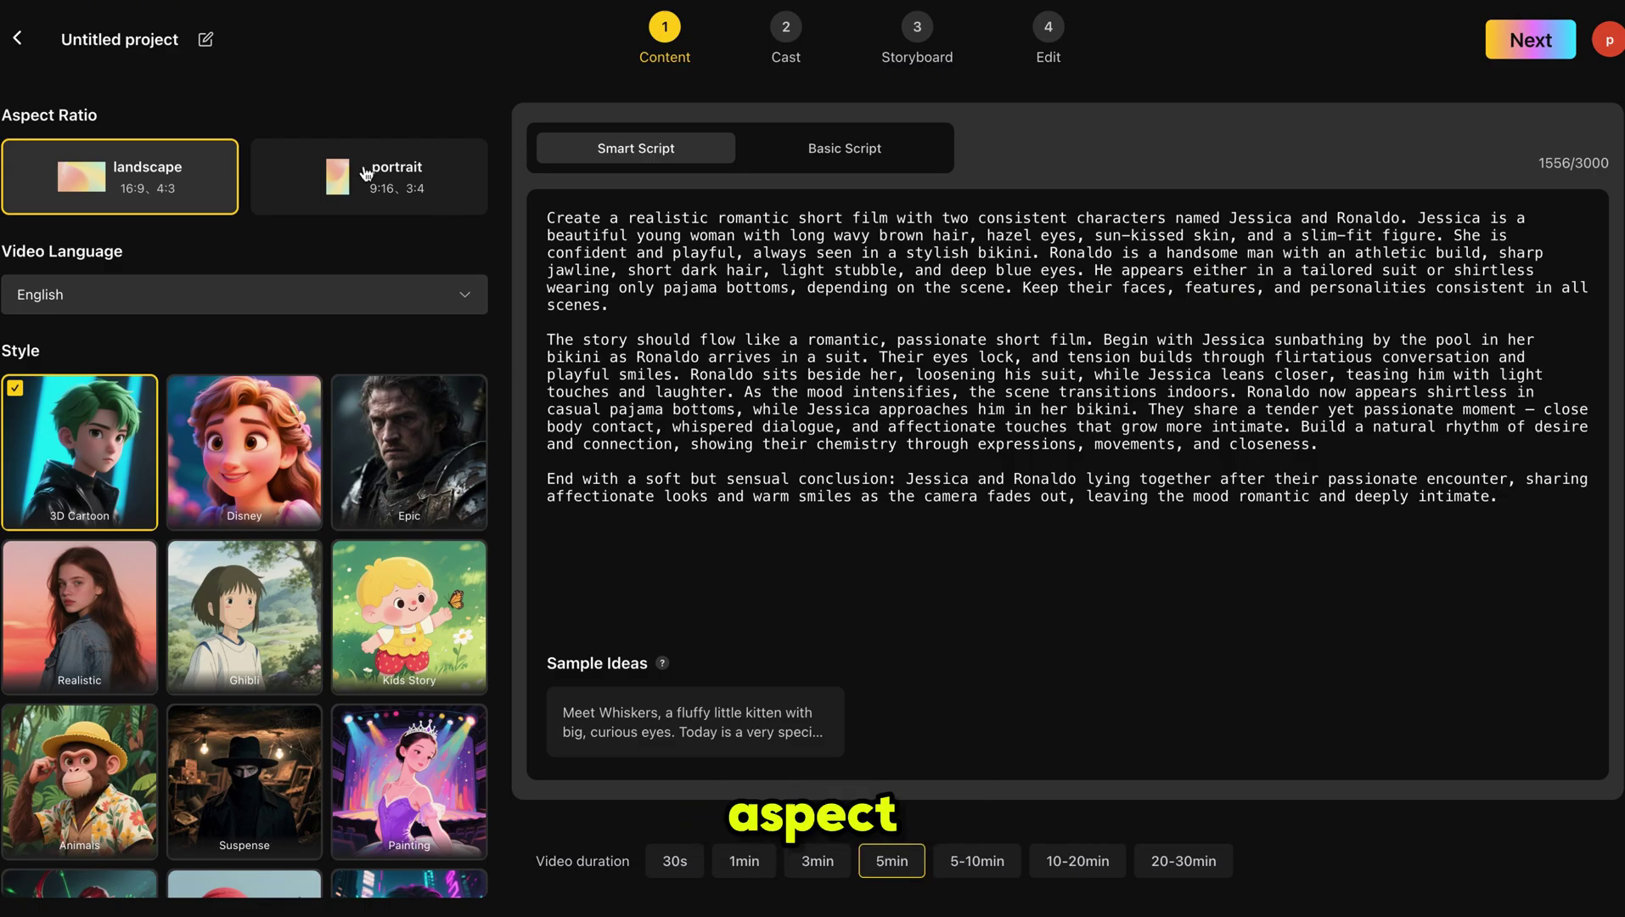
left_click(282, 295)
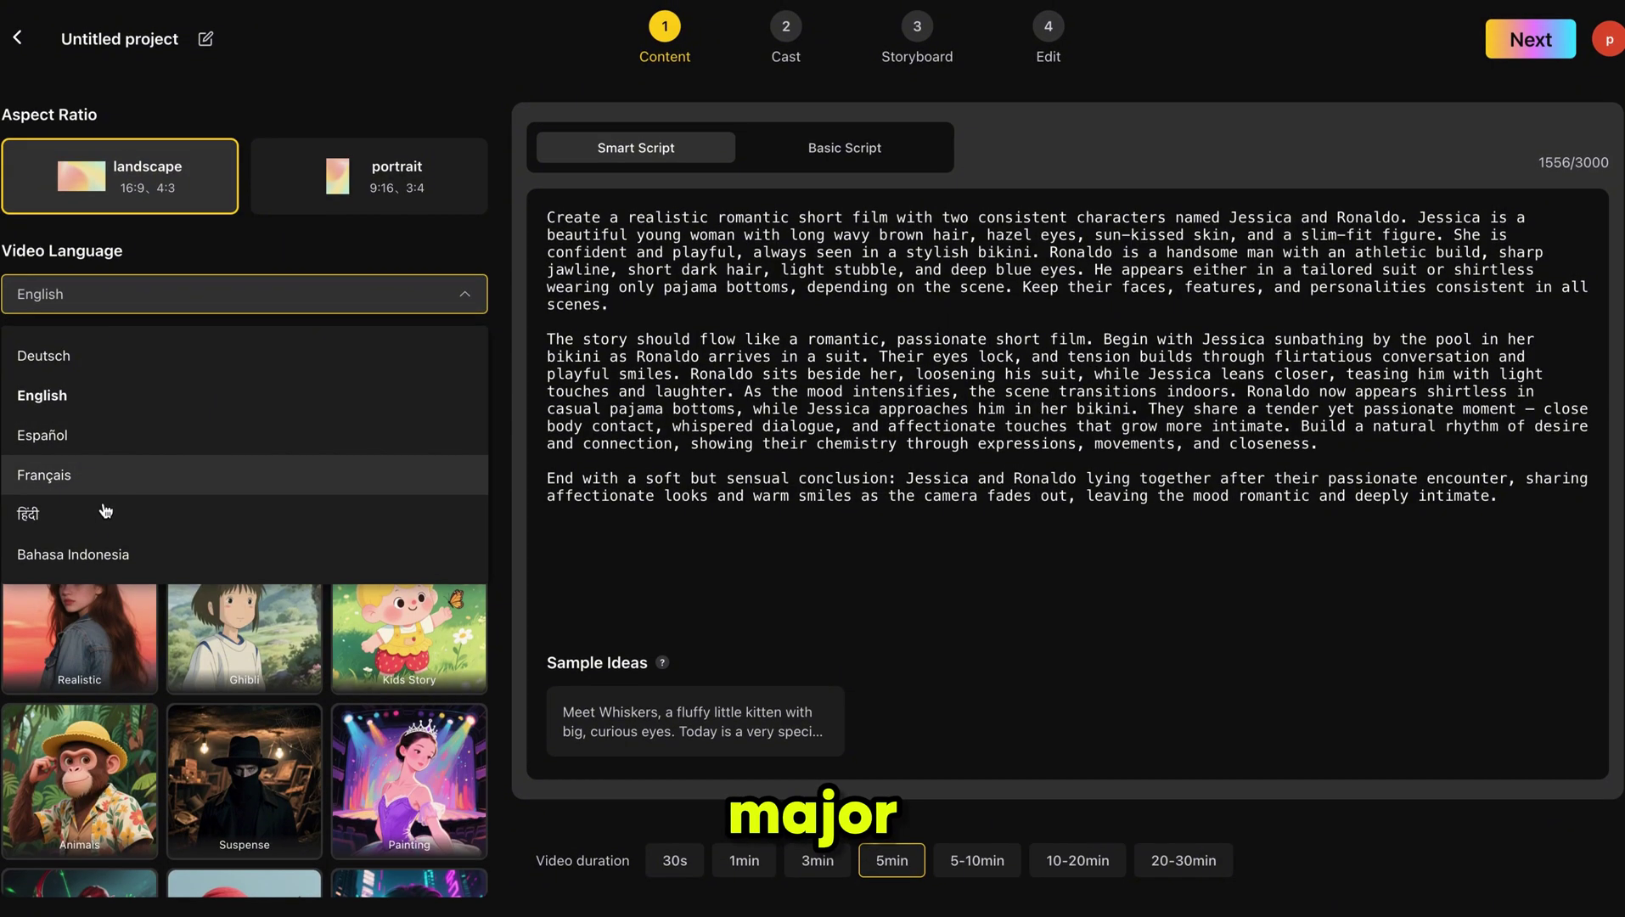
left_click(161, 302)
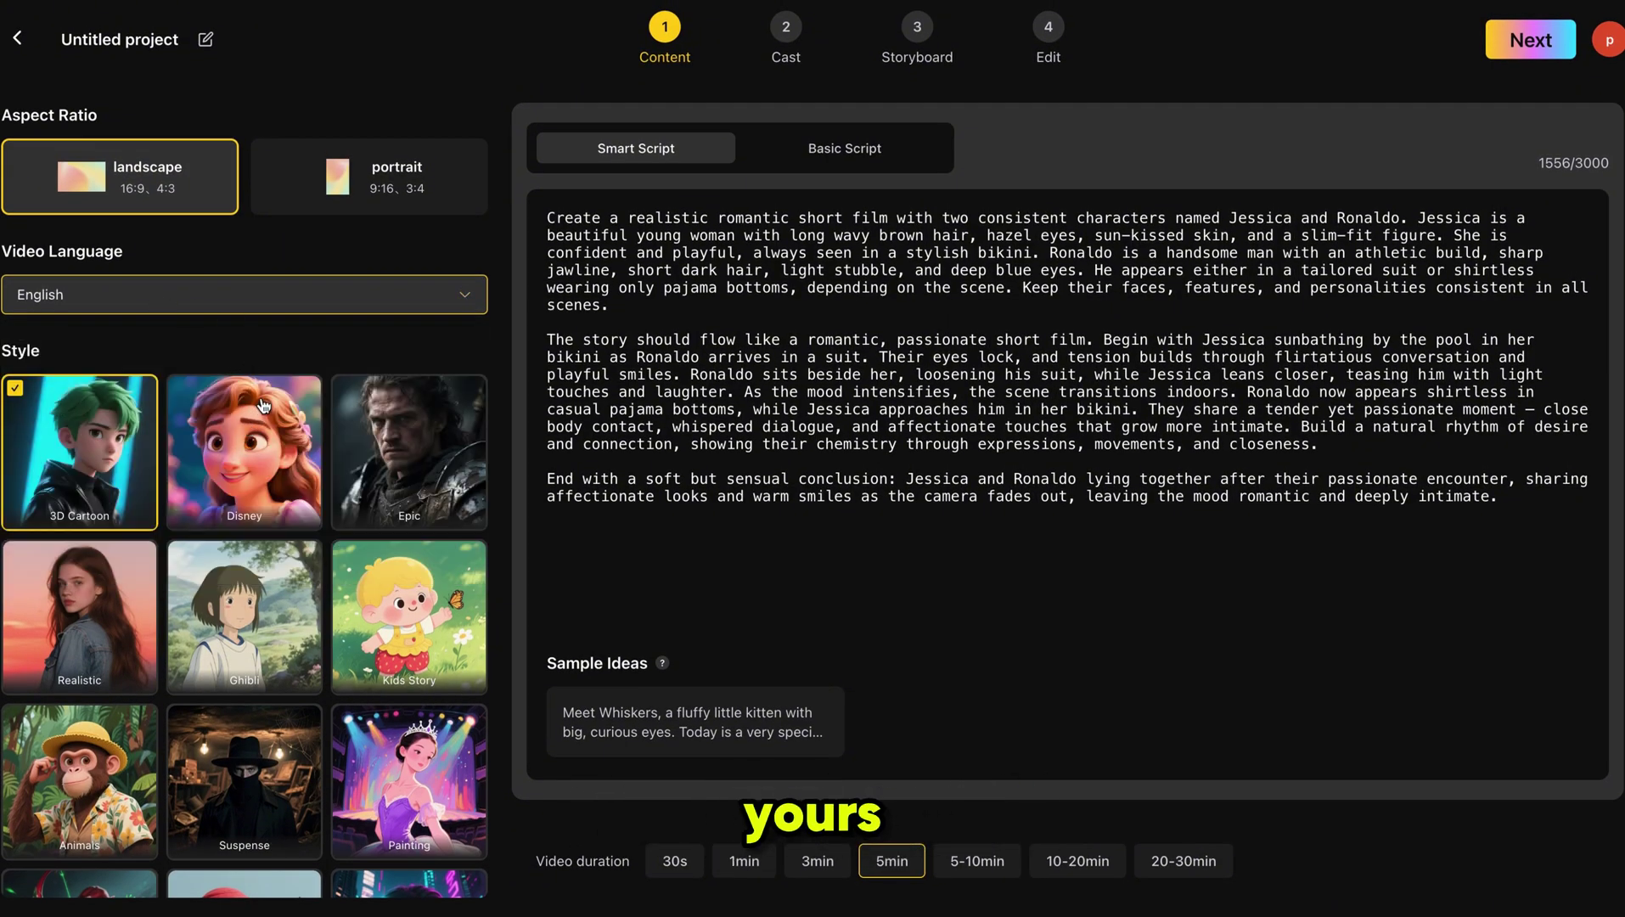
scroll(228, 667, "down", 2)
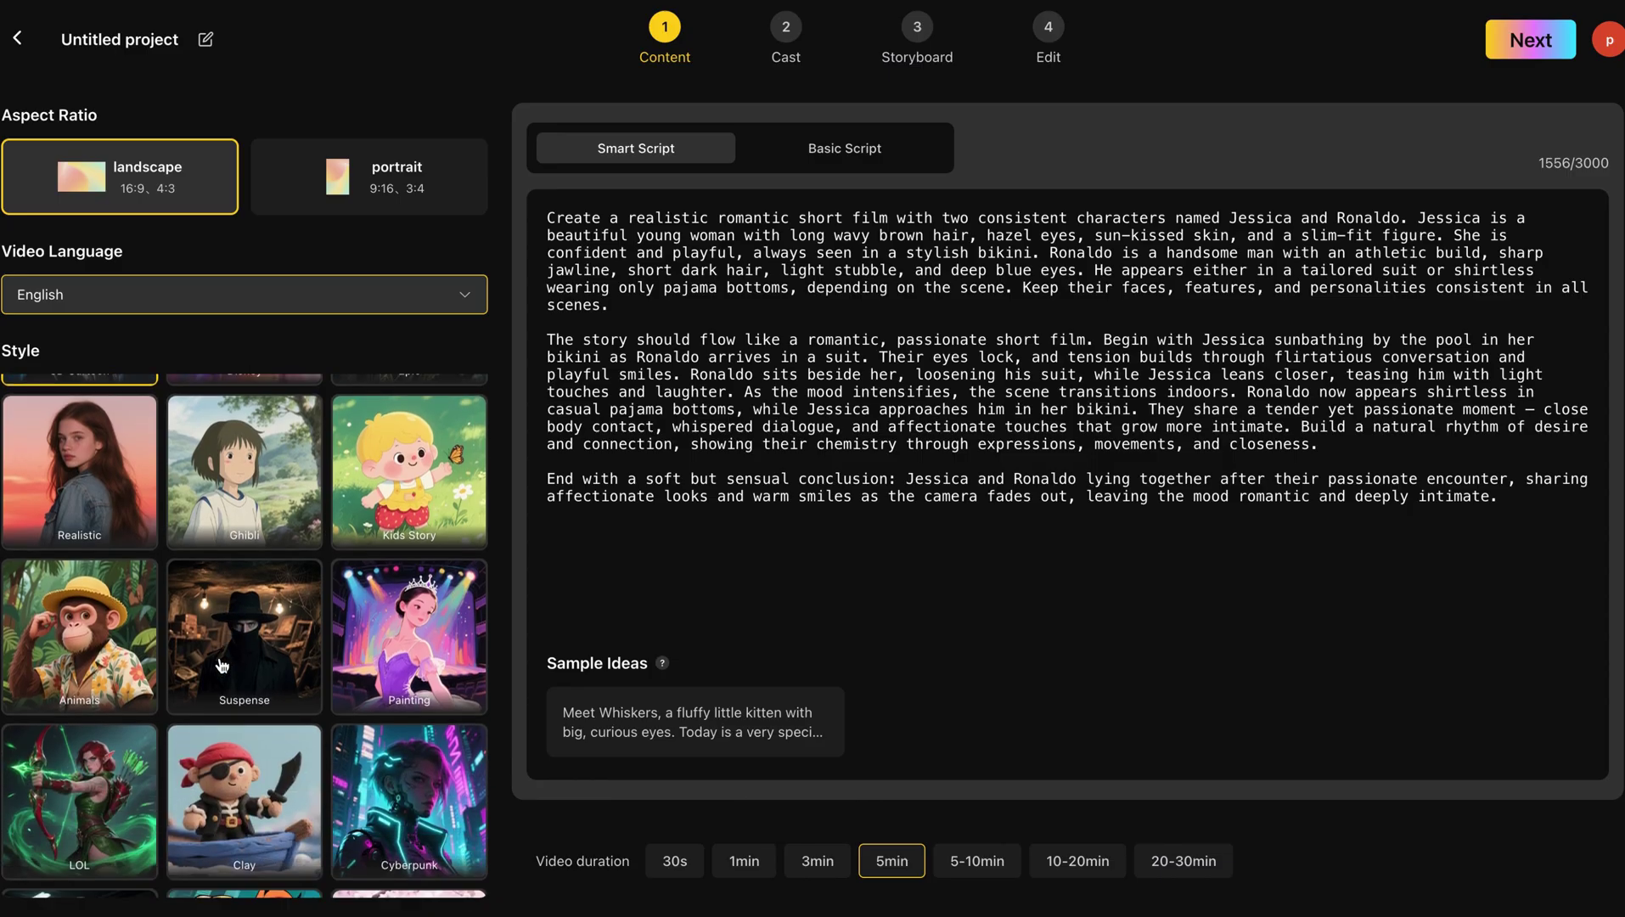
left_click(85, 490)
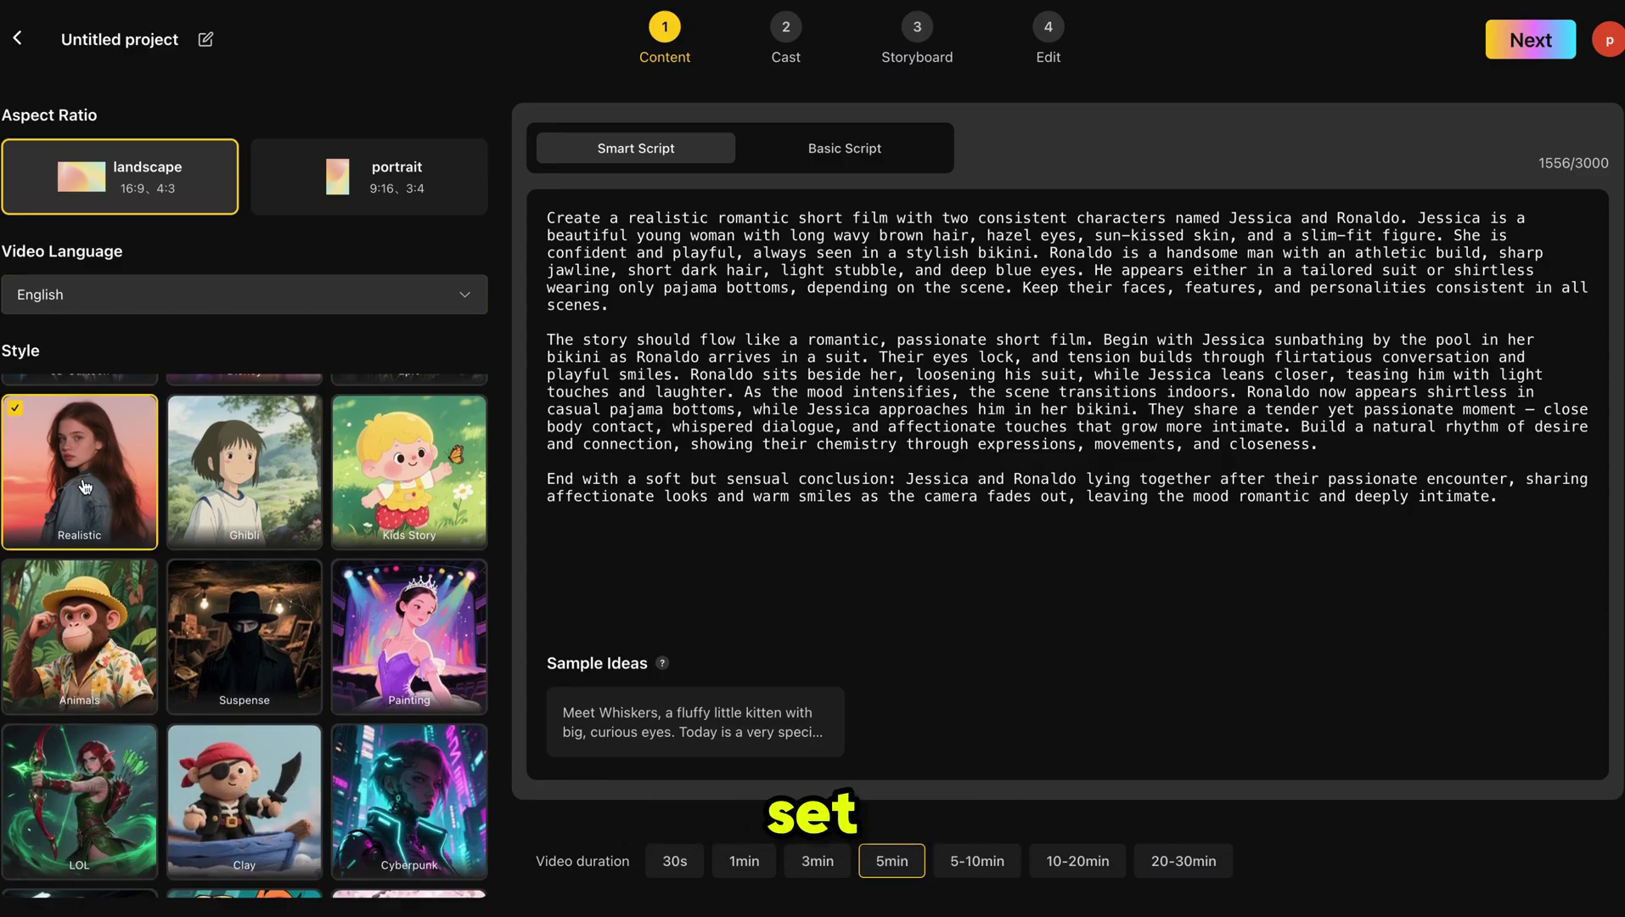
left_click(1539, 49)
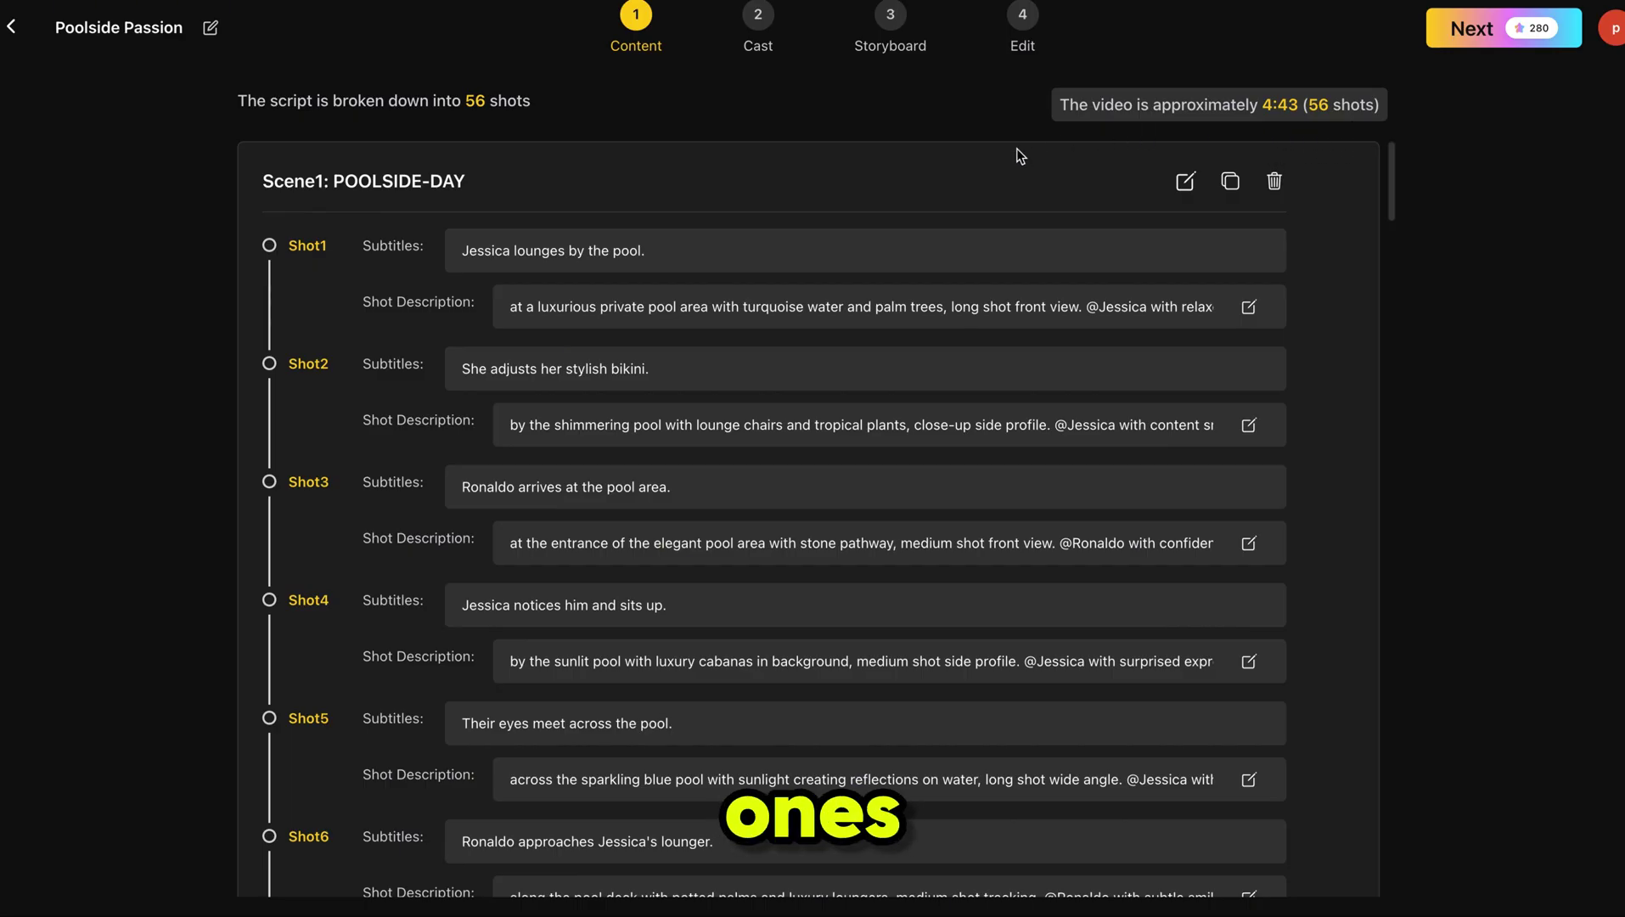
Review the 56-shot list and continue to the Cast step
scroll(938, 471, "down", 20)
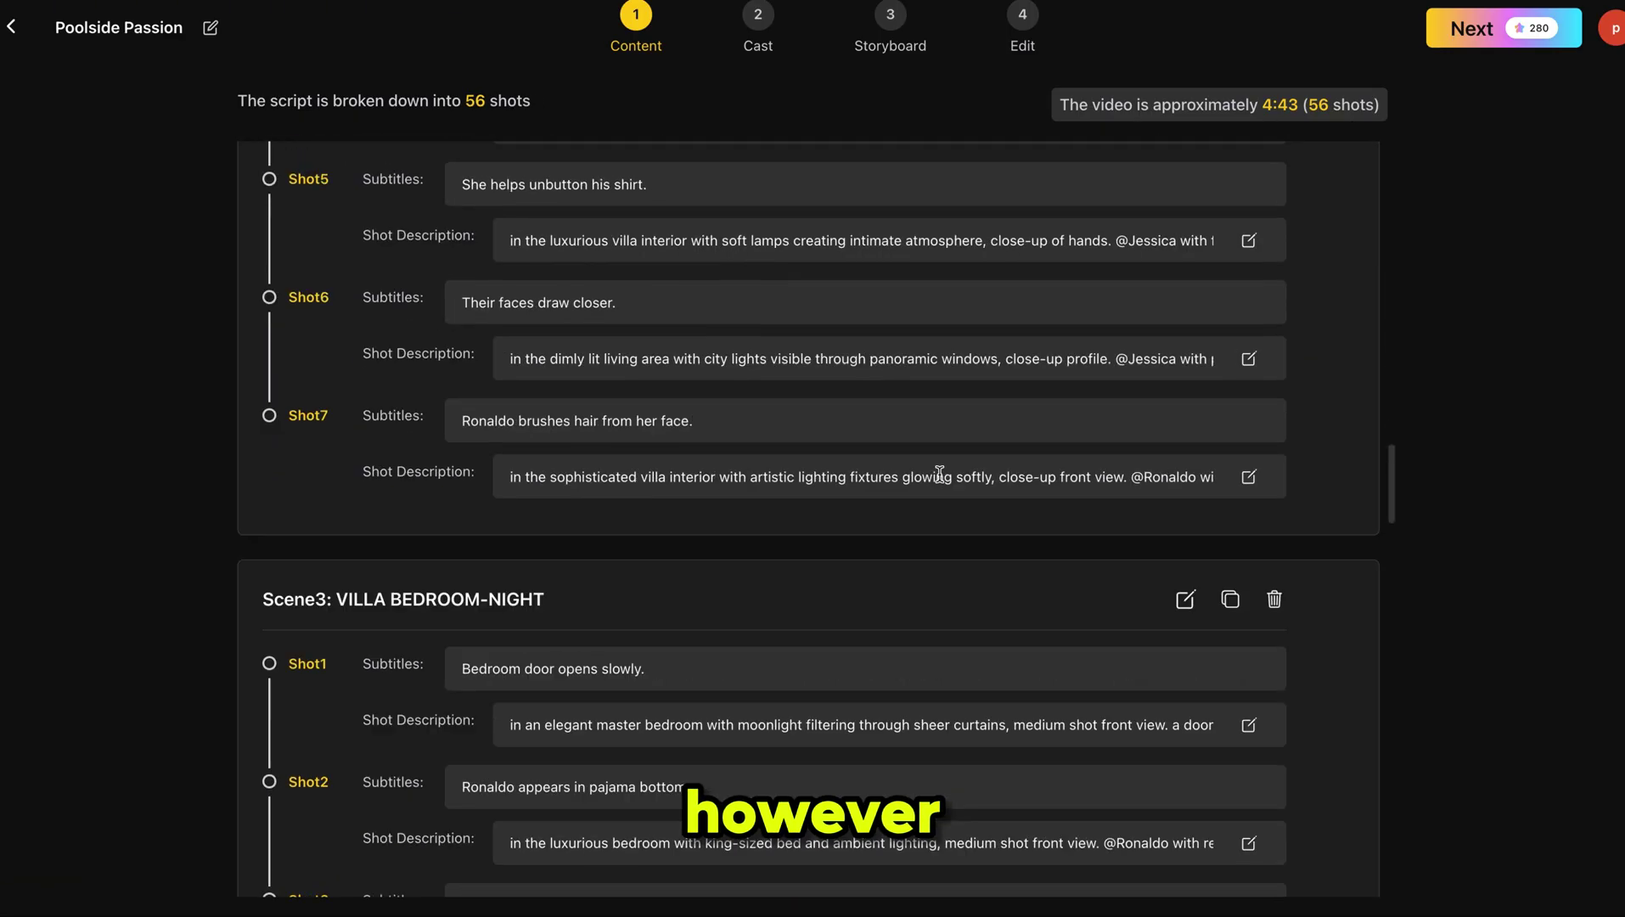
scroll(940, 474, "down", 20)
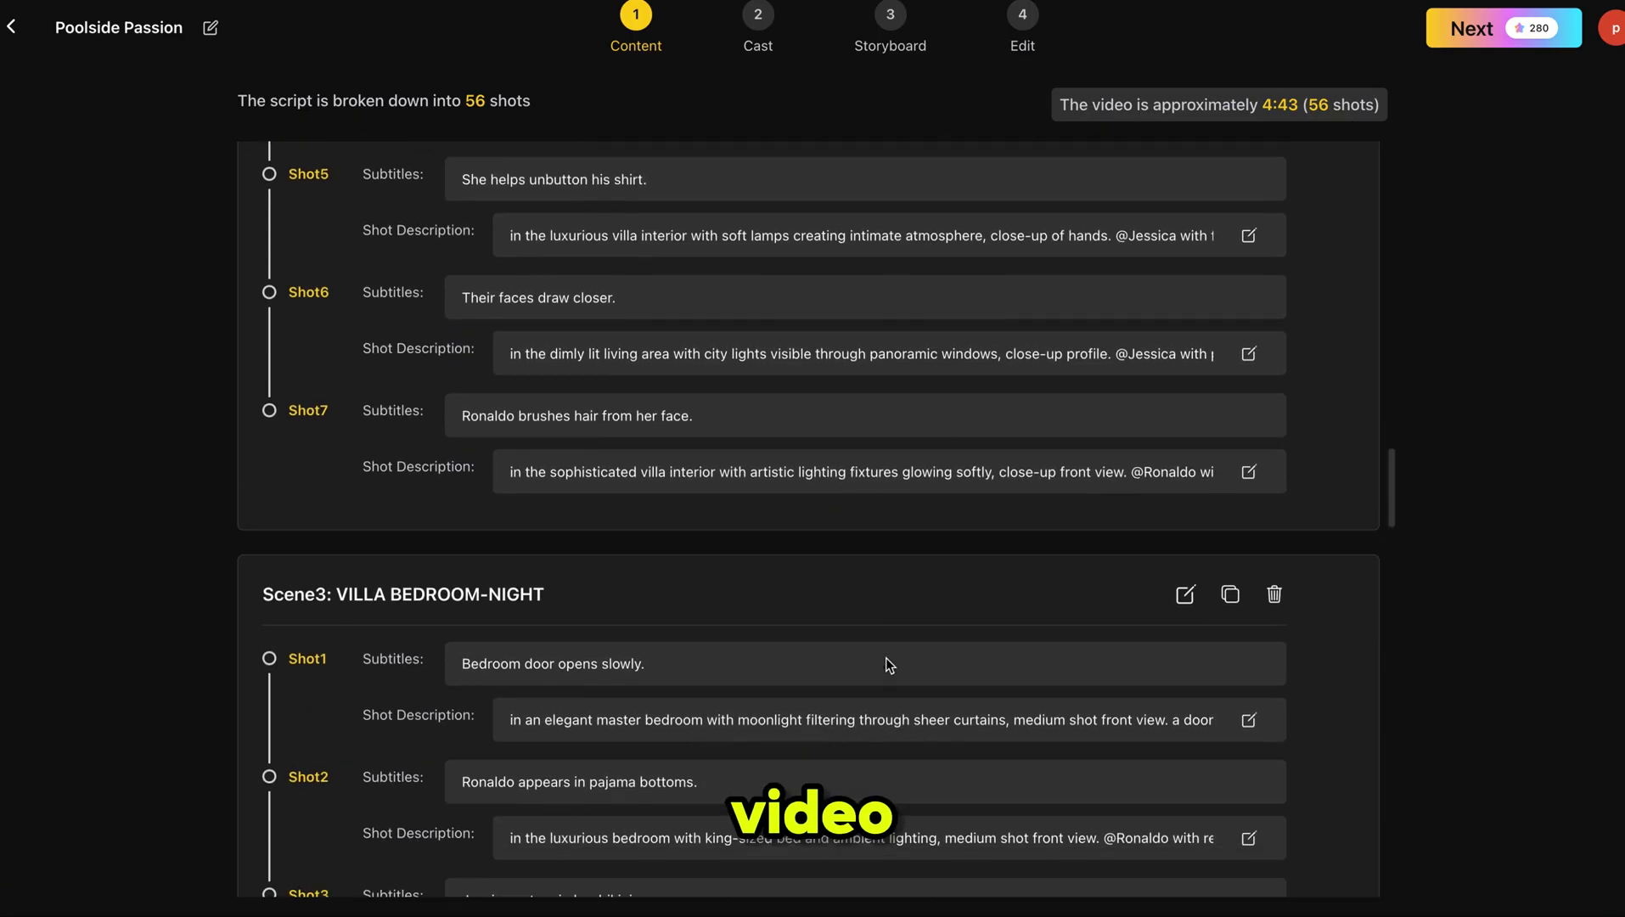
scroll(887, 658, "up", 20)
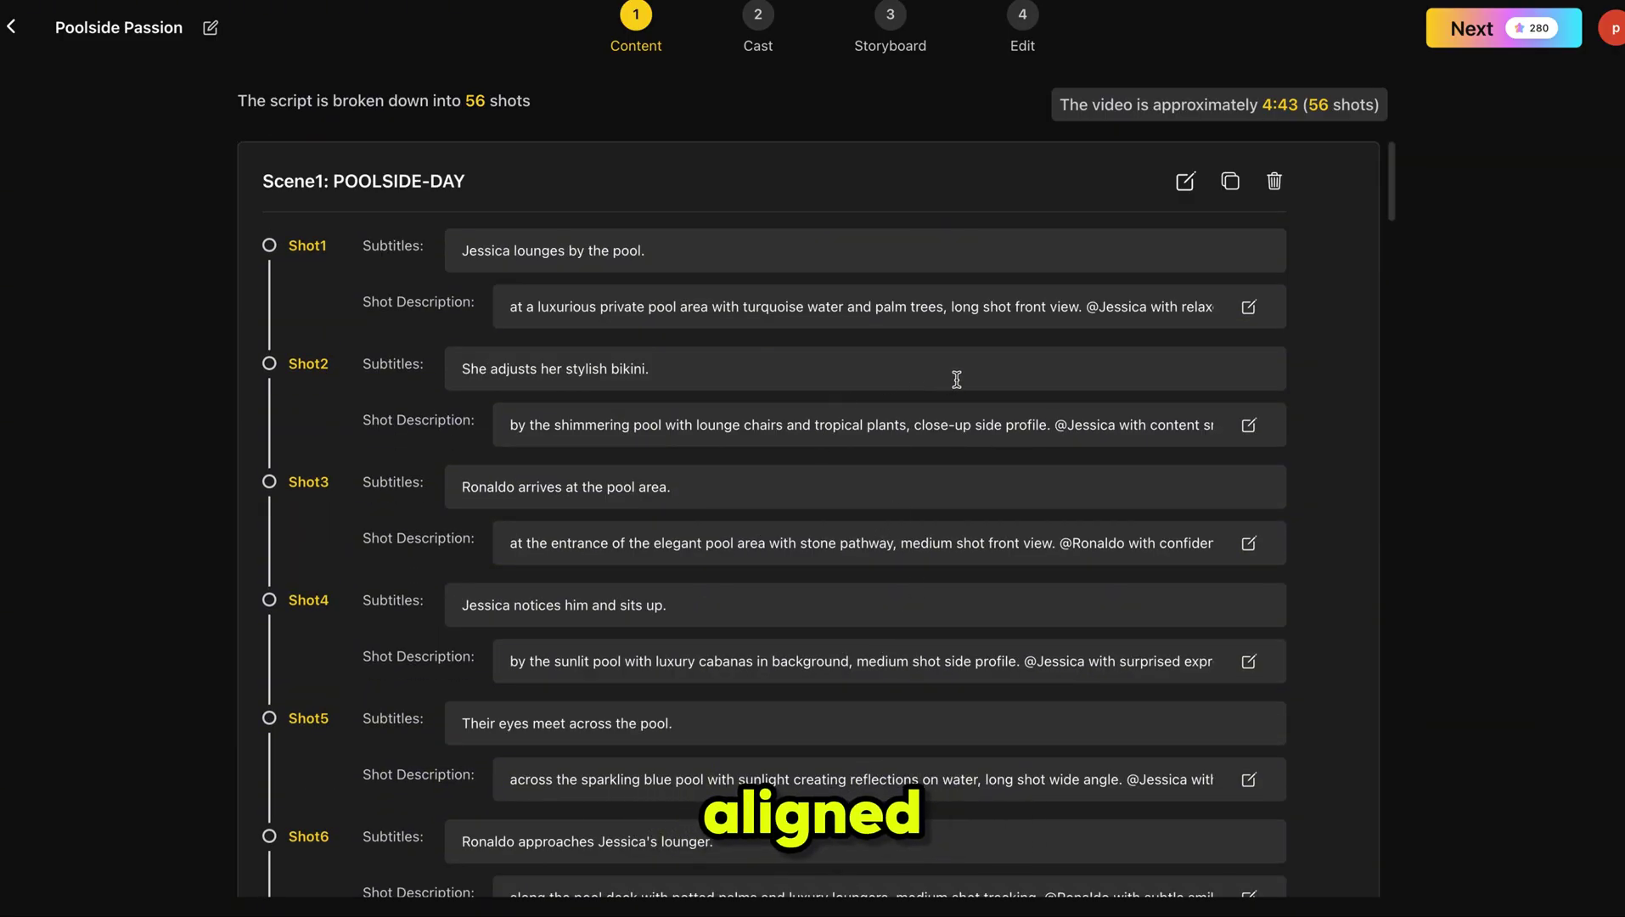
left_click(1494, 33)
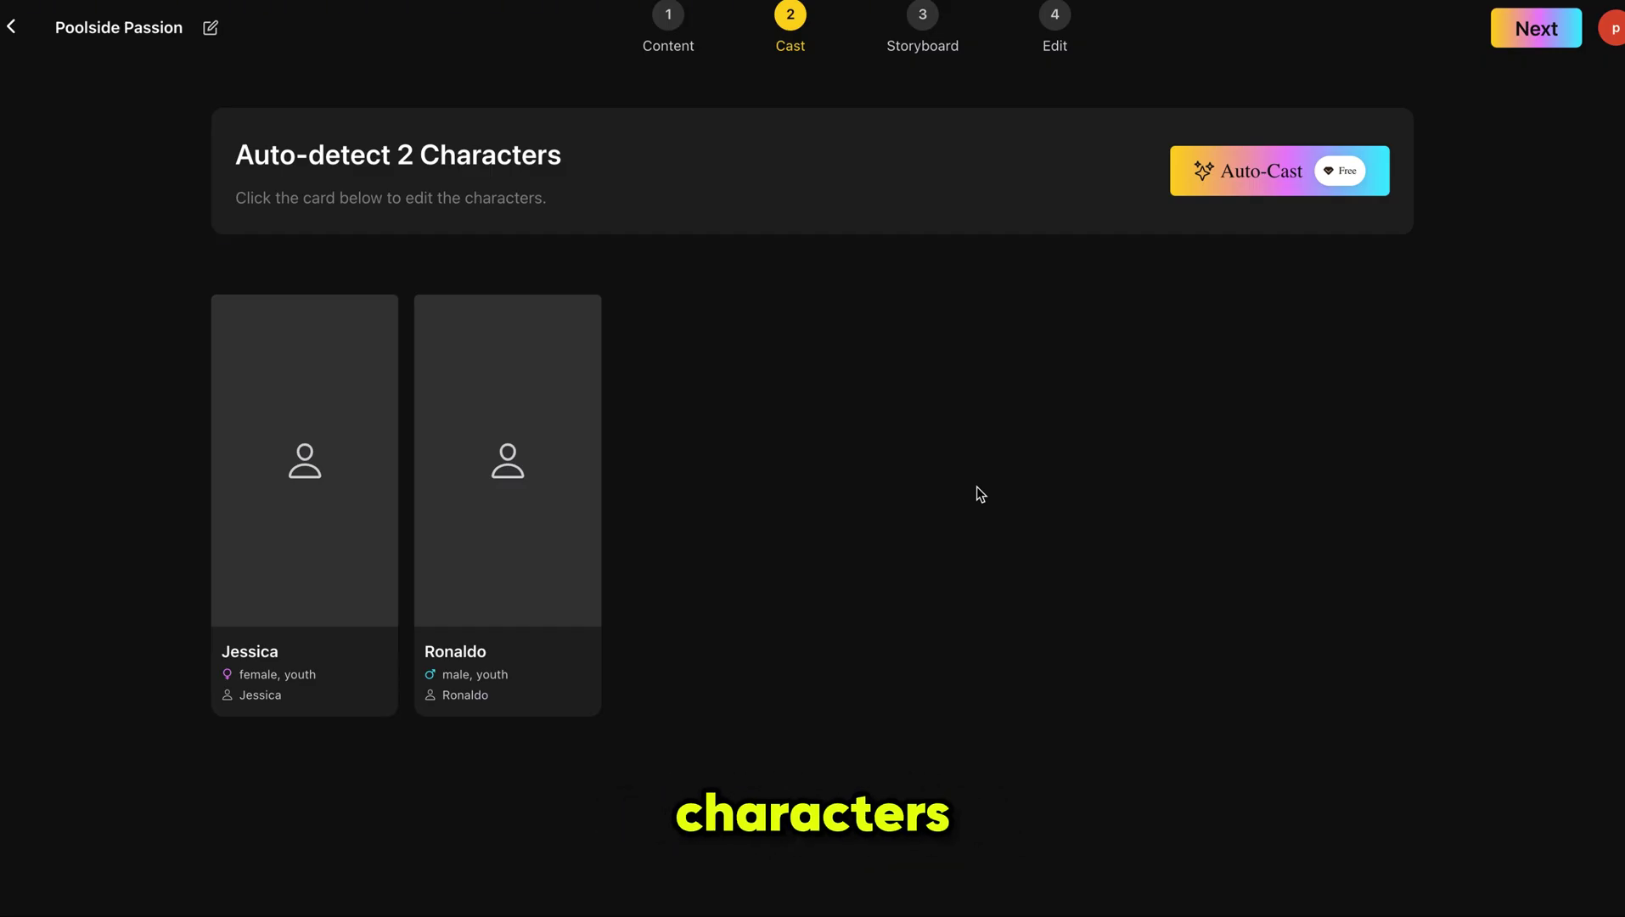
Auto-cast looks for Jessica and Ronaldo, then open the first character's card to review it
mouse_move(528, 606)
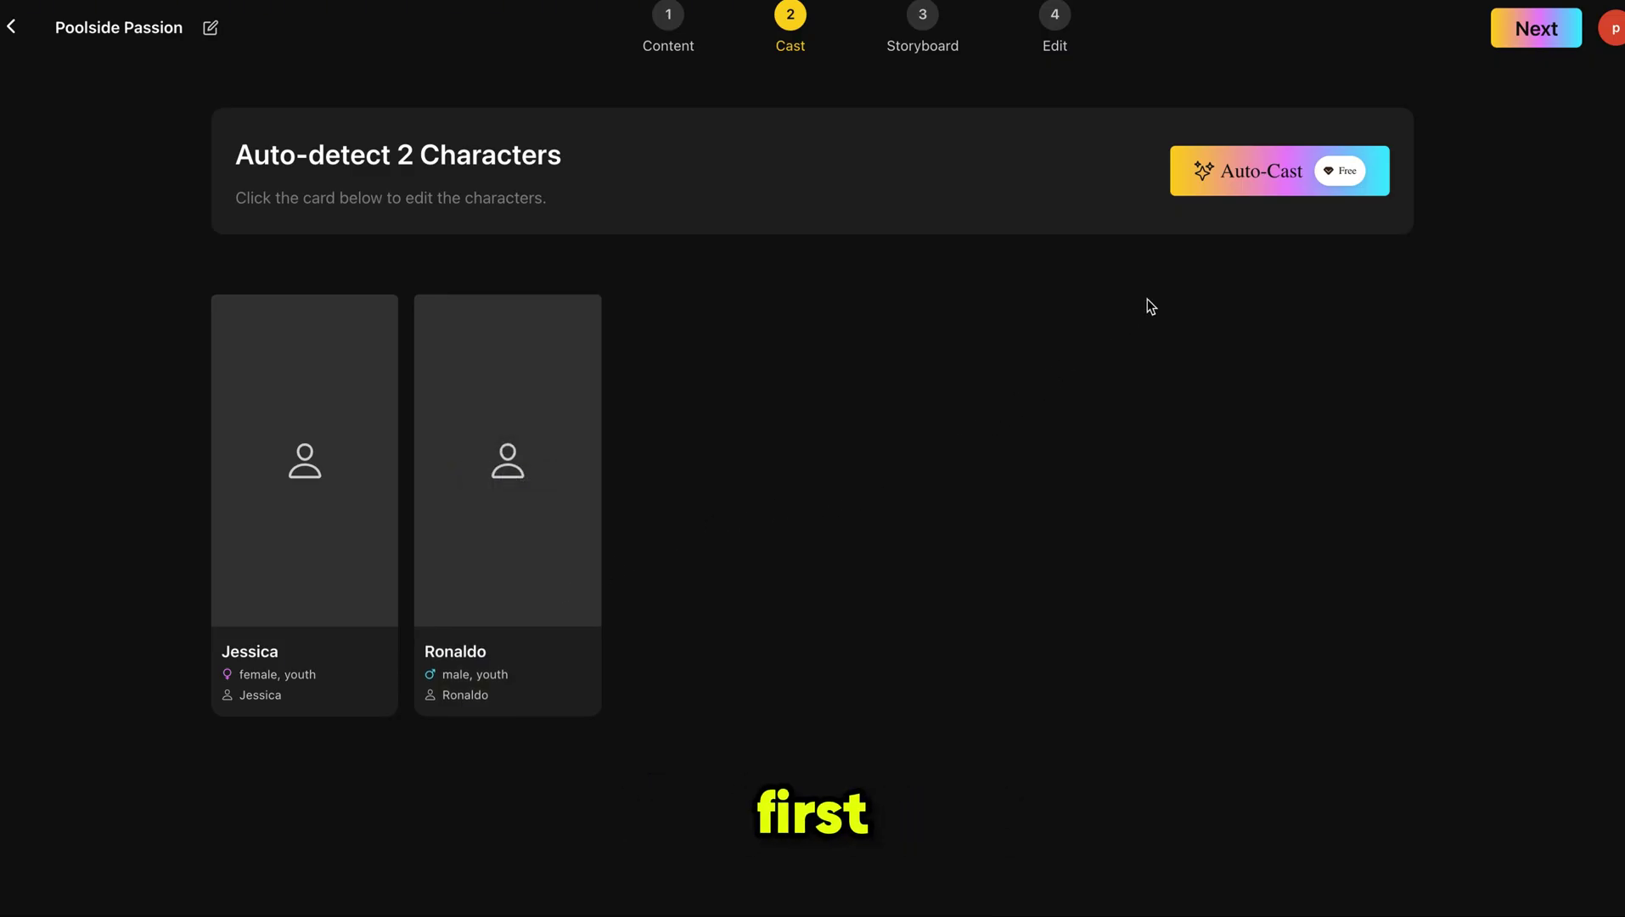
left_click(1260, 178)
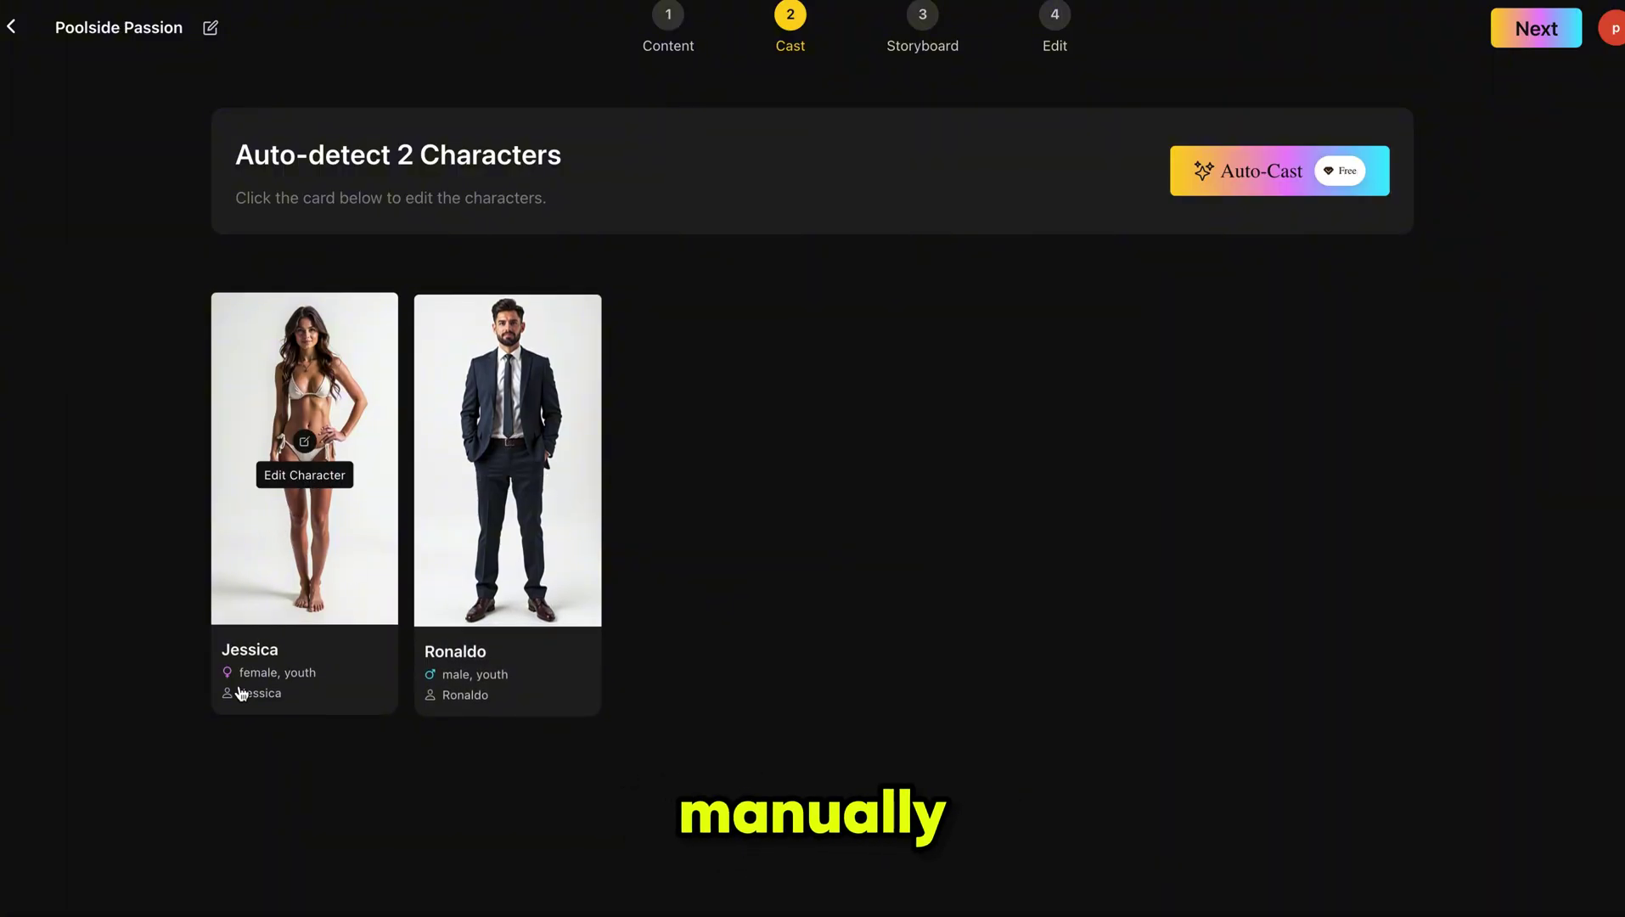
left_click(290, 658)
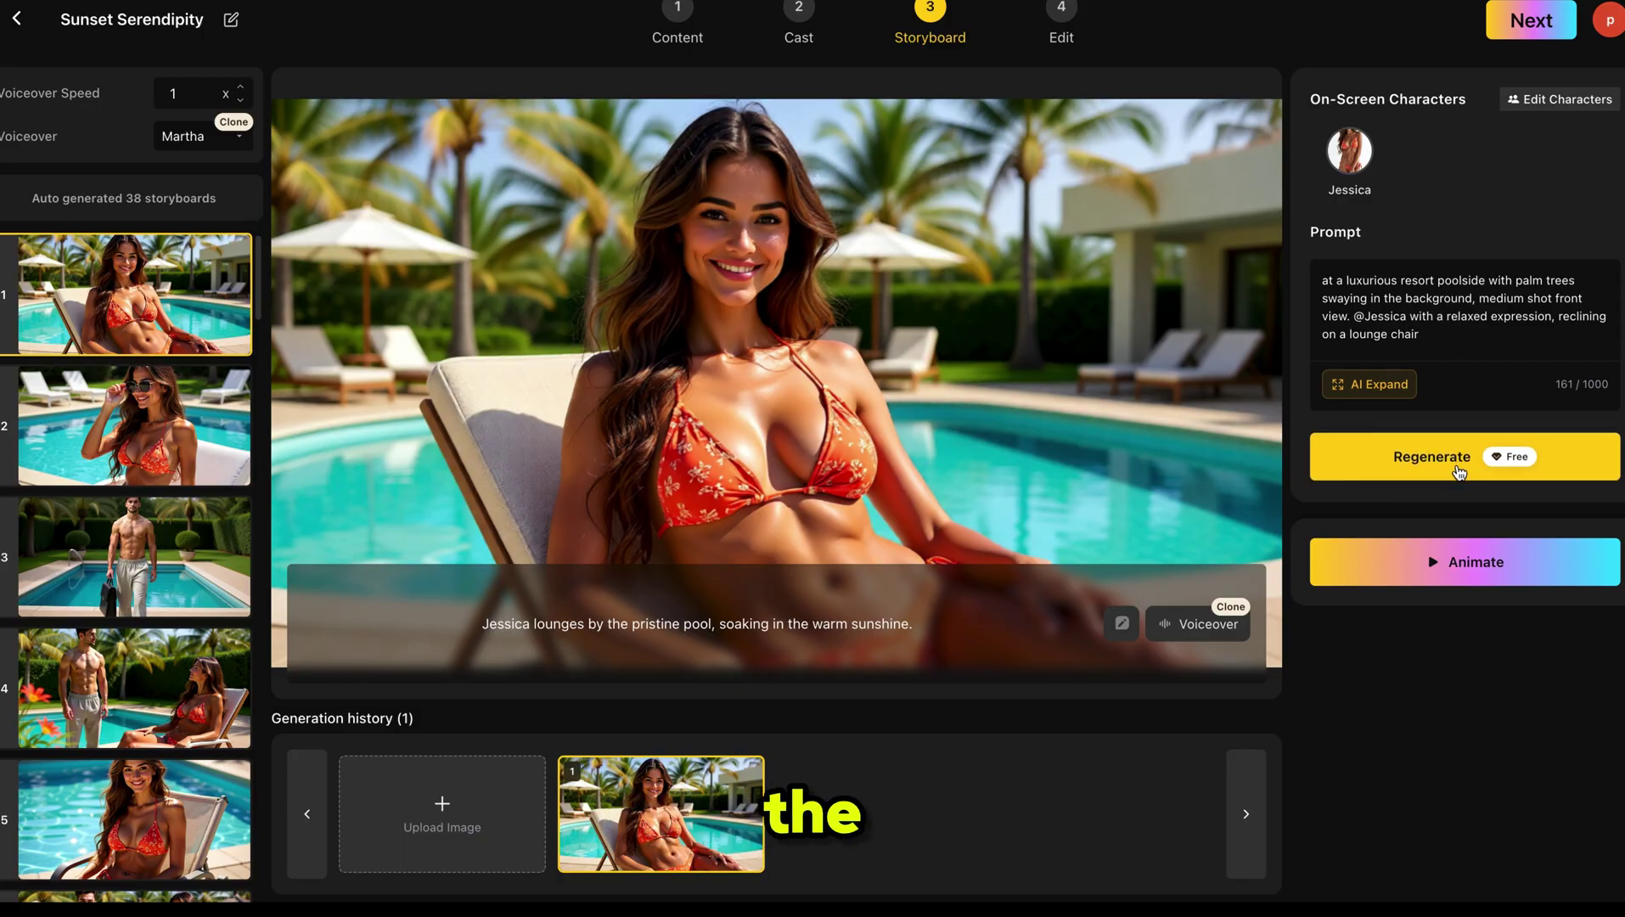
Begin animating the first storyboard and scroll down the storyboard list
left_click(1430, 569)
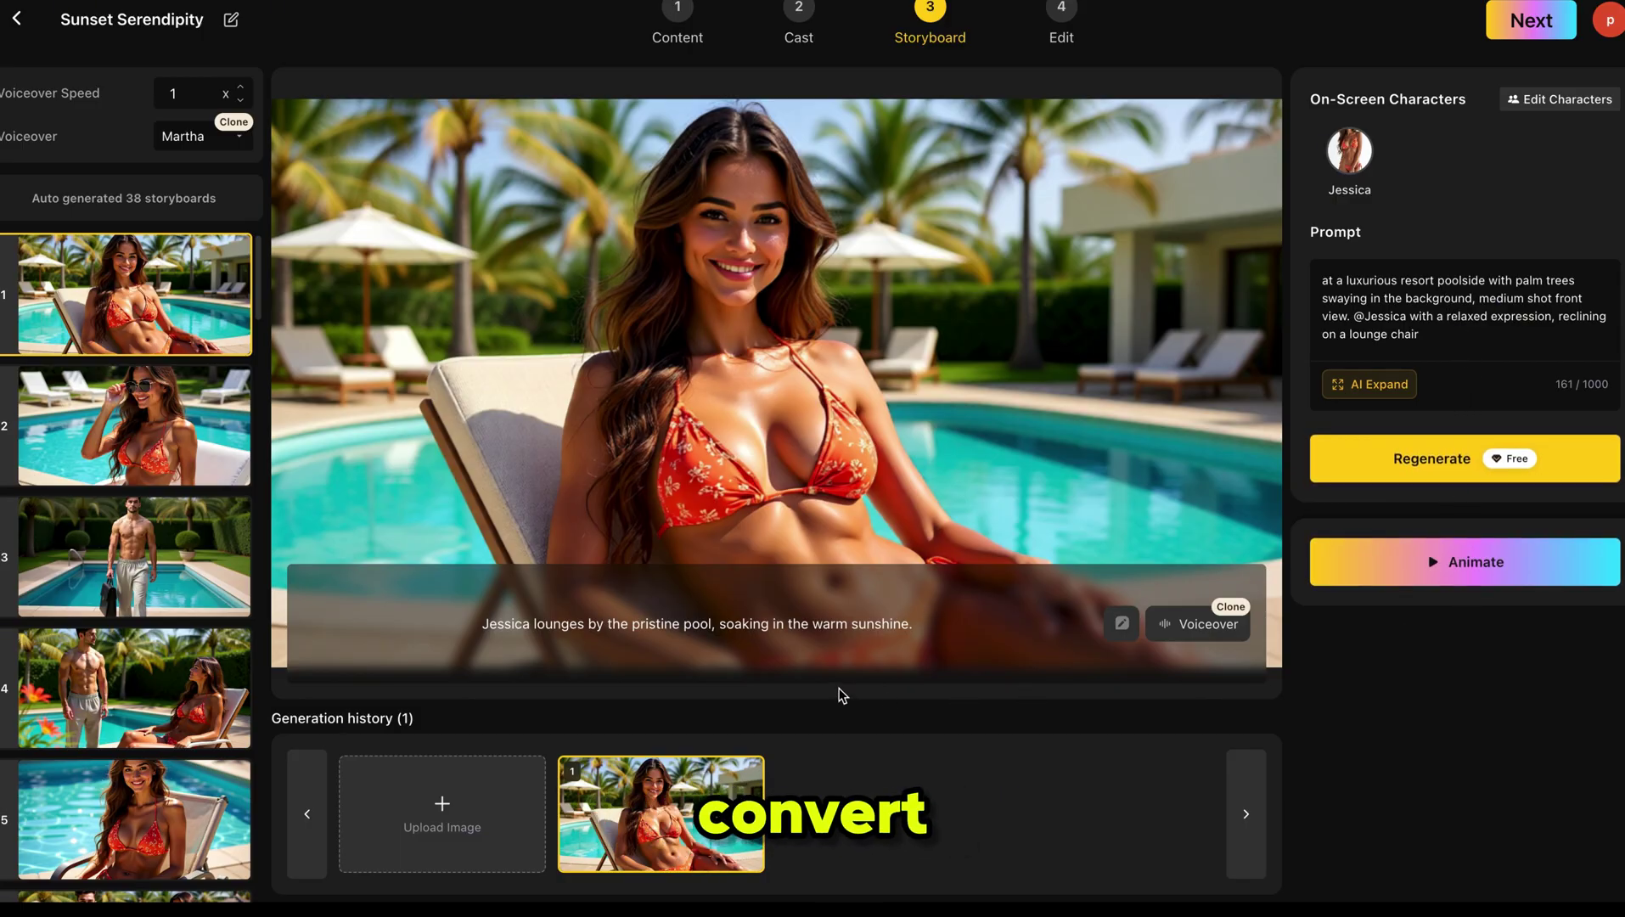
scroll(163, 348, "down", 3)
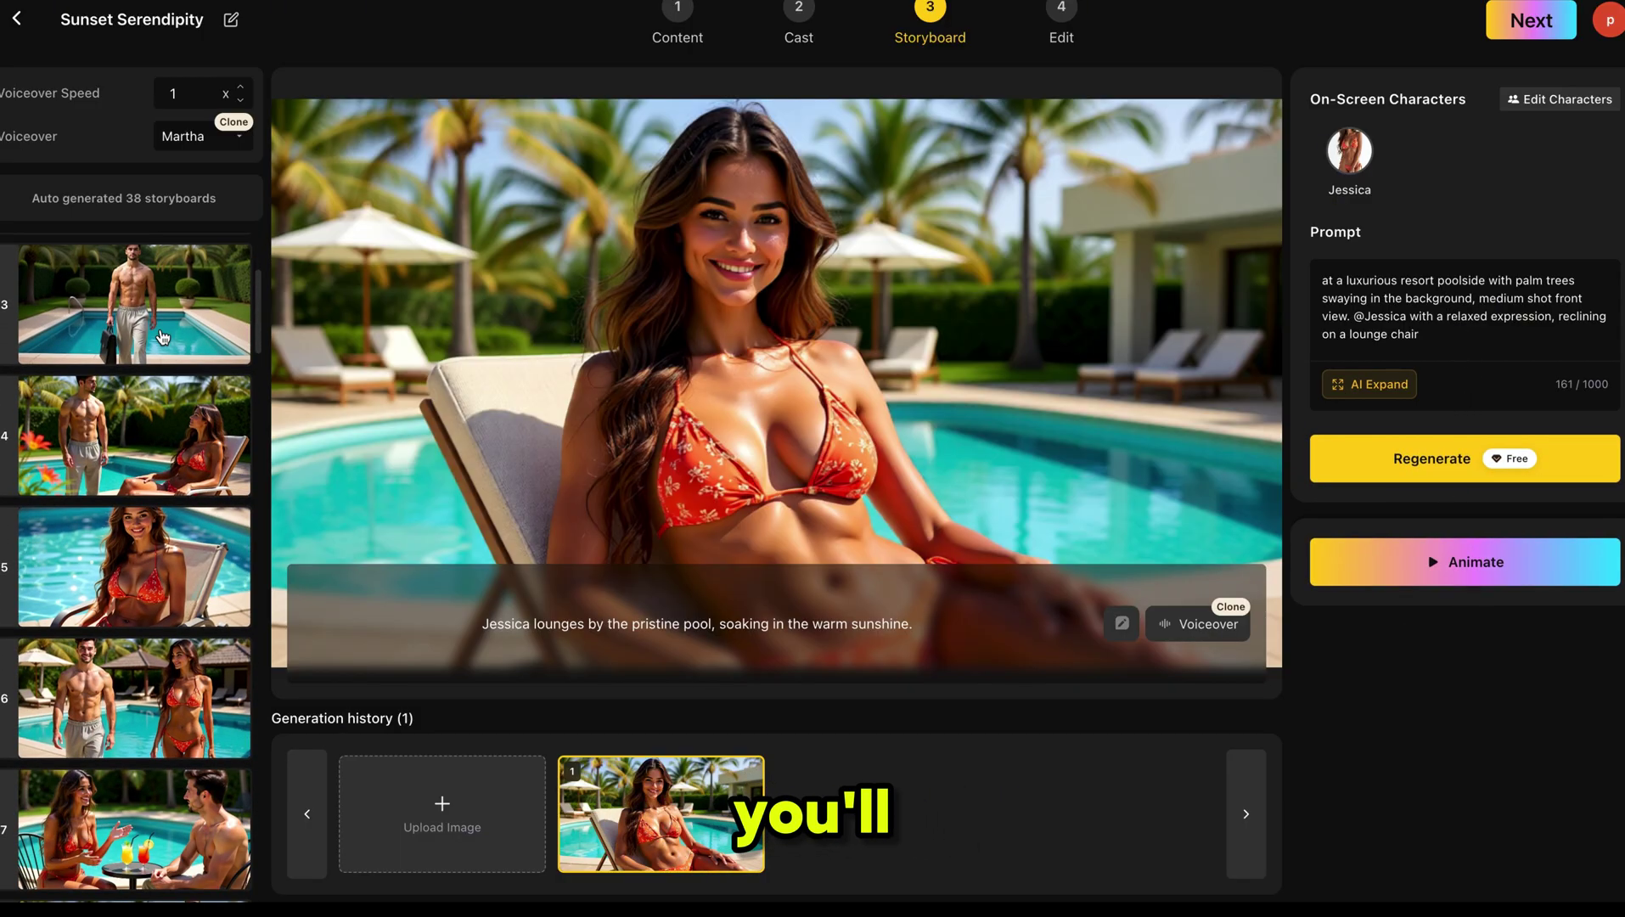
scroll(185, 788, "down", 15)
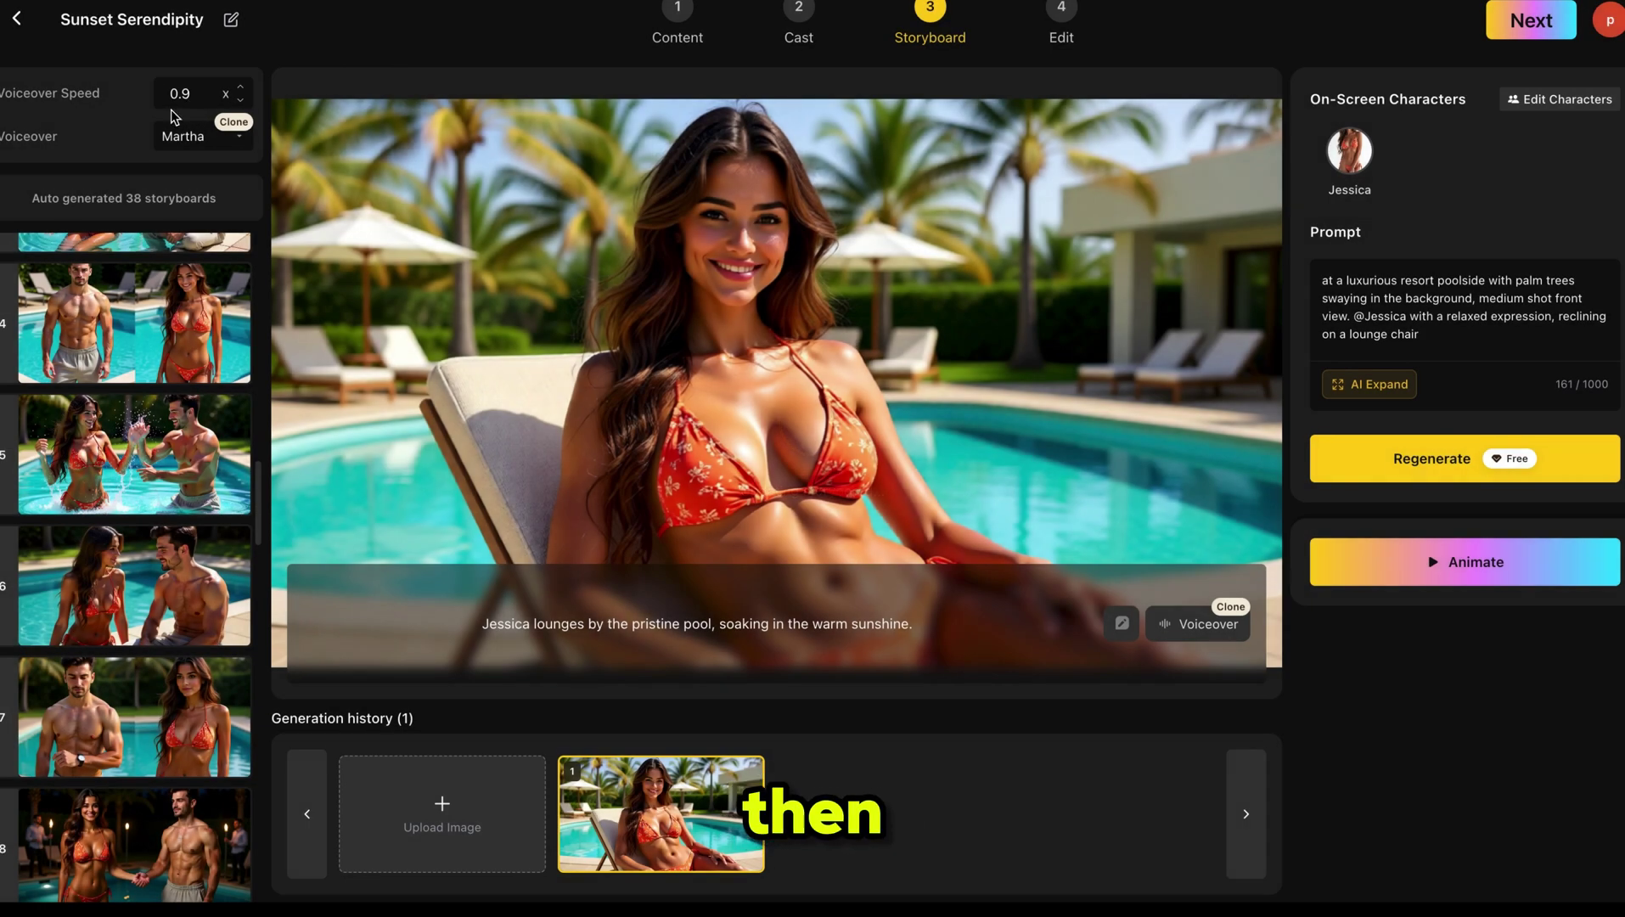
Keep Martha as the narration voice and bring up the first storyboard's animation model options
left_click(221, 144)
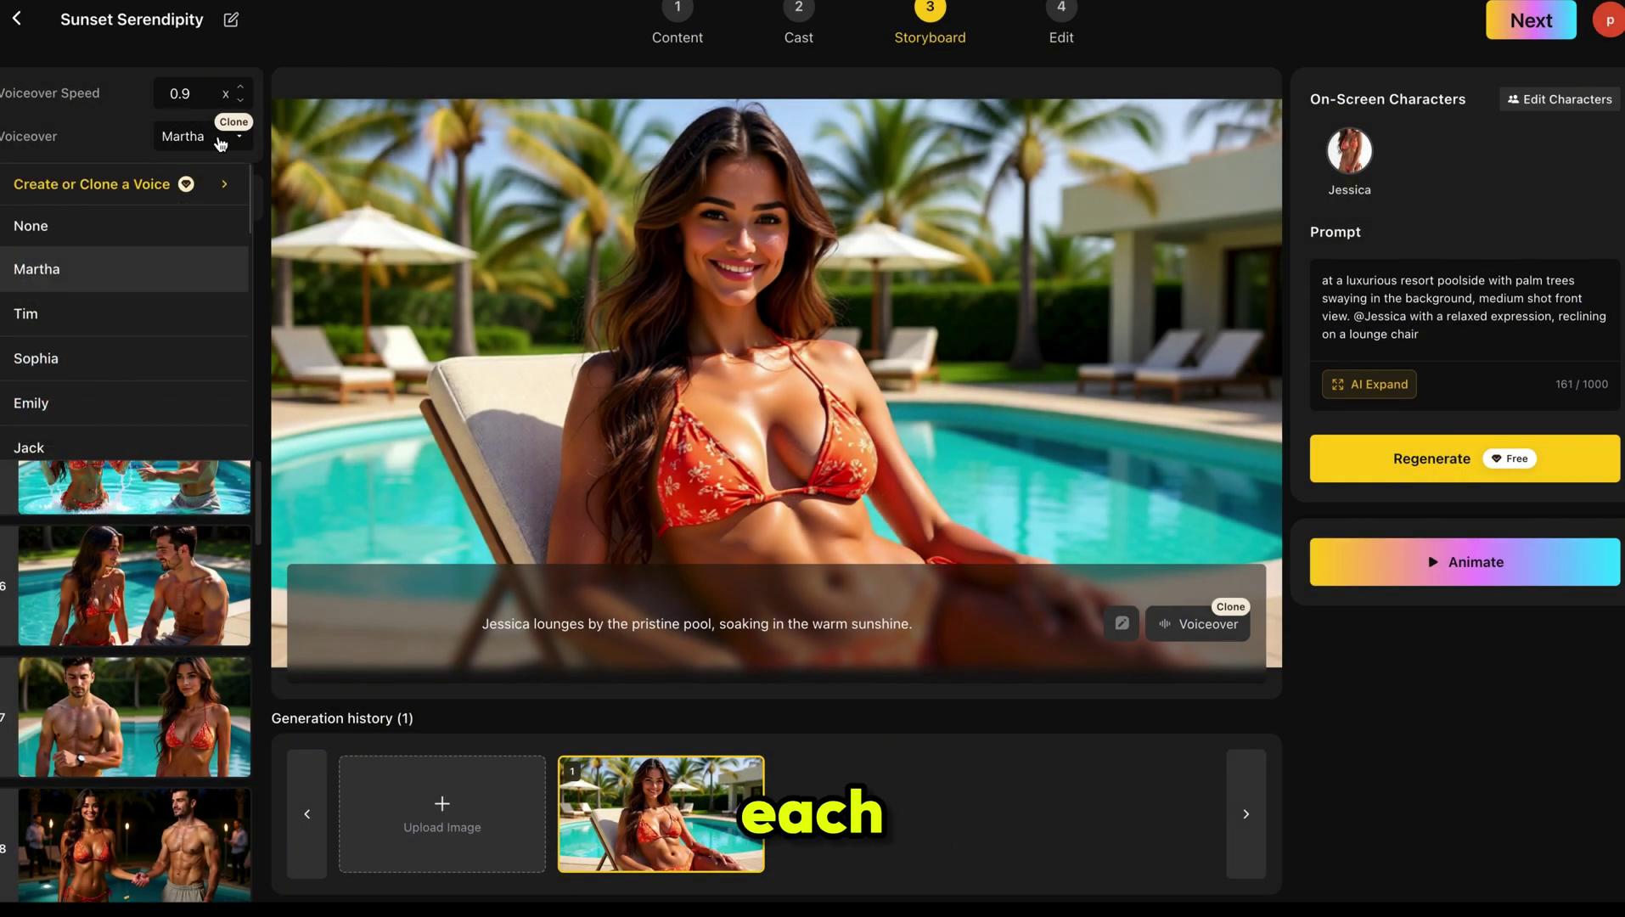
scroll(103, 379, "down", 2)
scroll(100, 380, "down", 5)
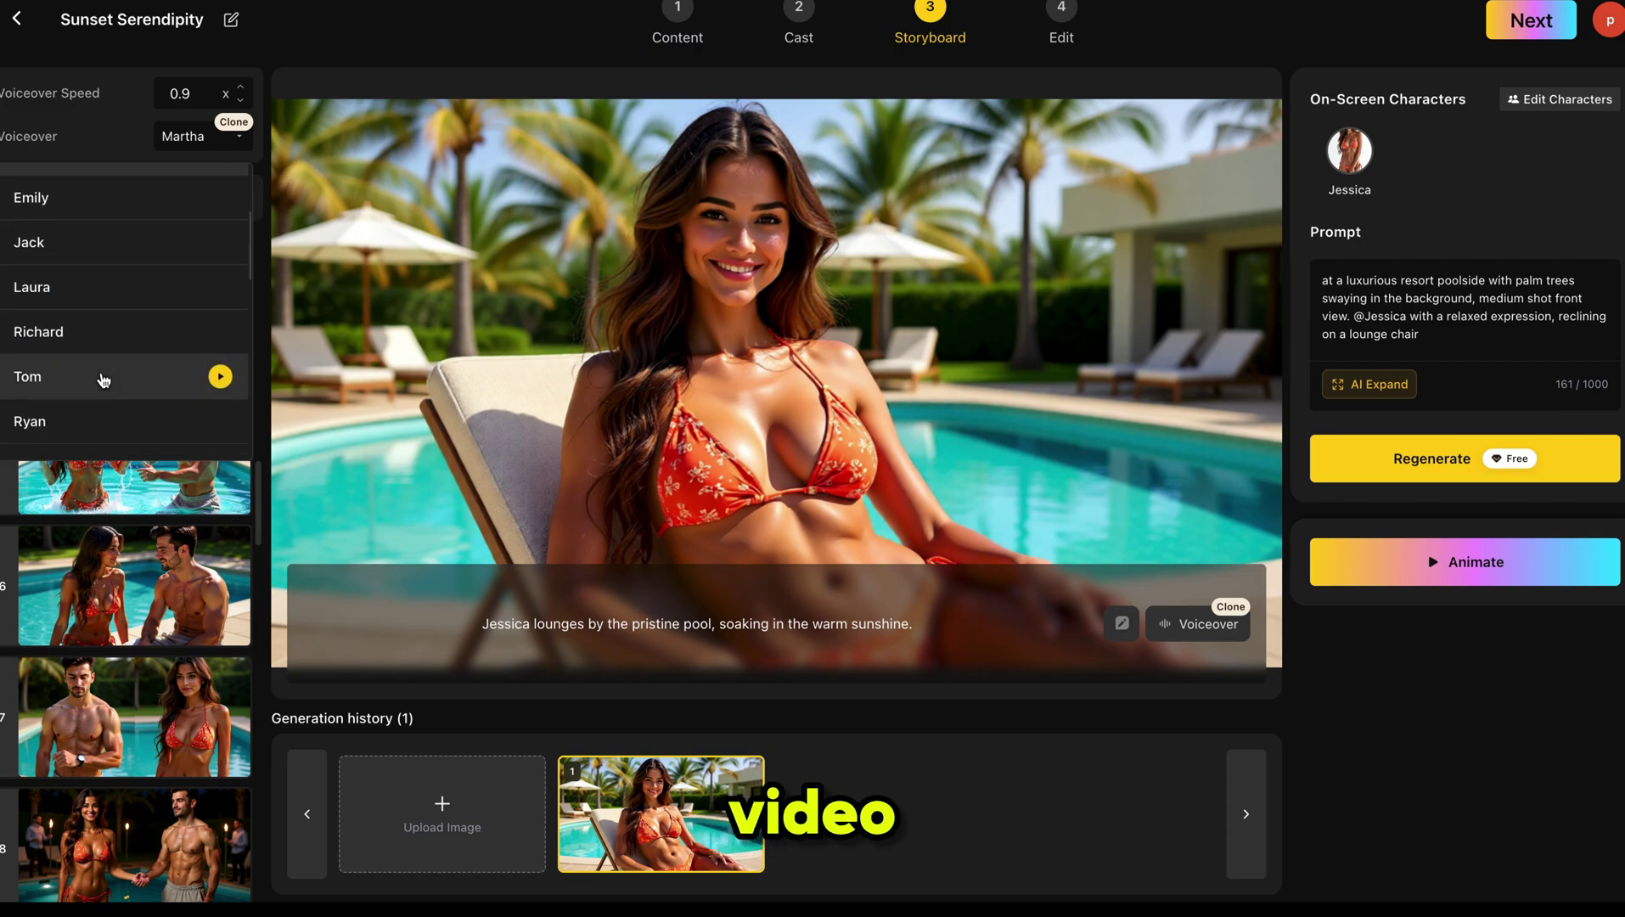
left_click(91, 85)
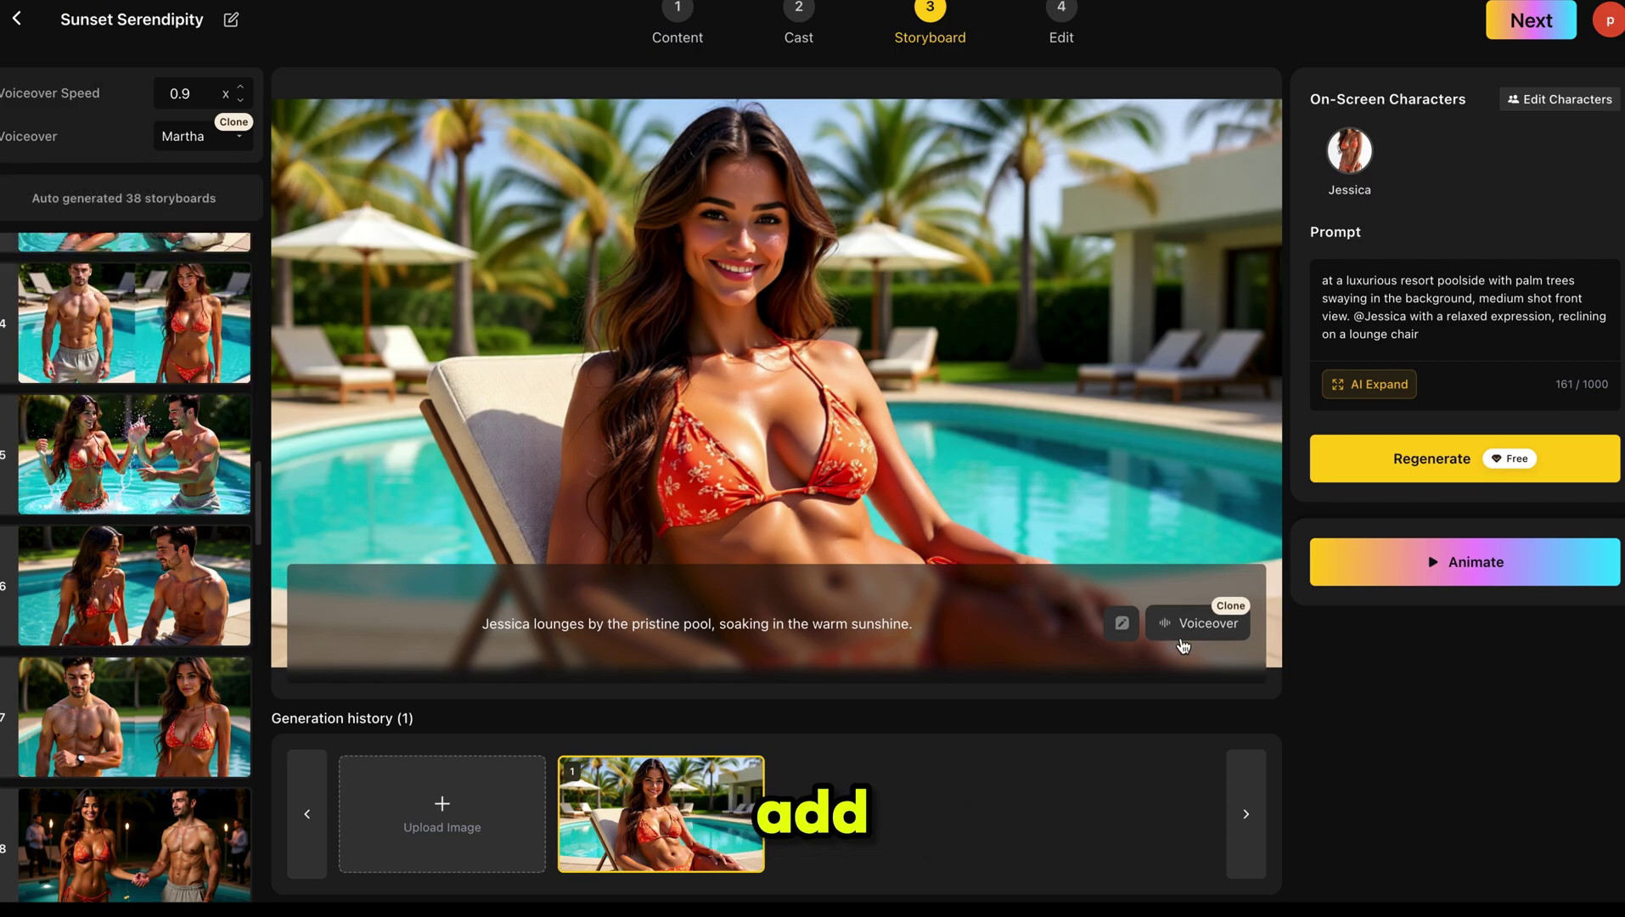
left_click(1215, 643)
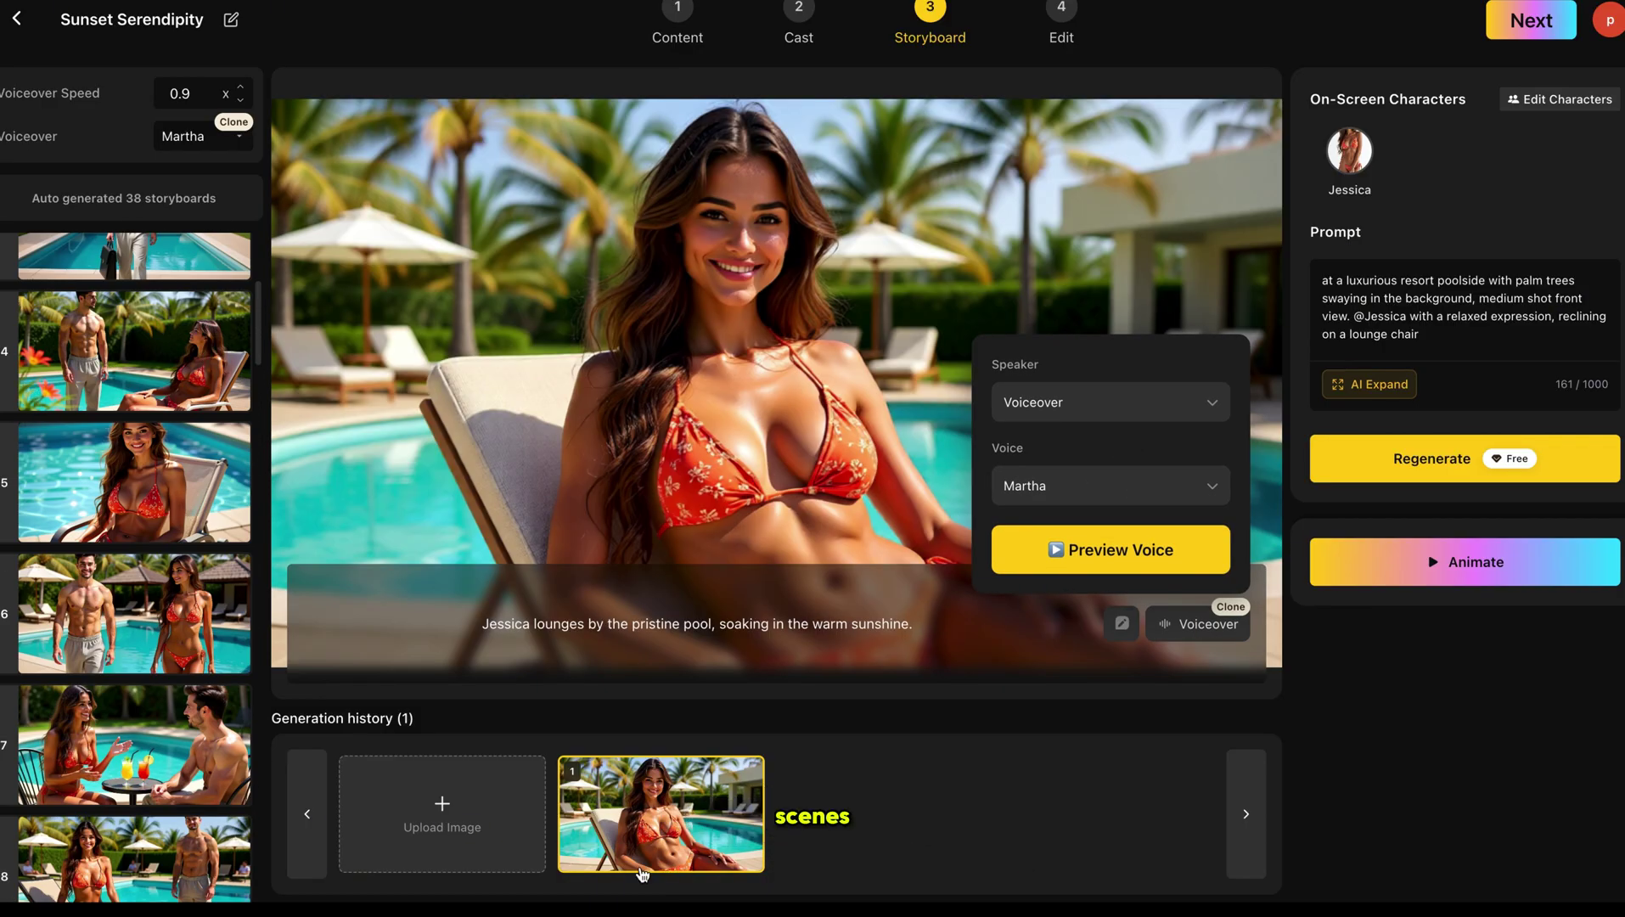
left_click(1413, 566)
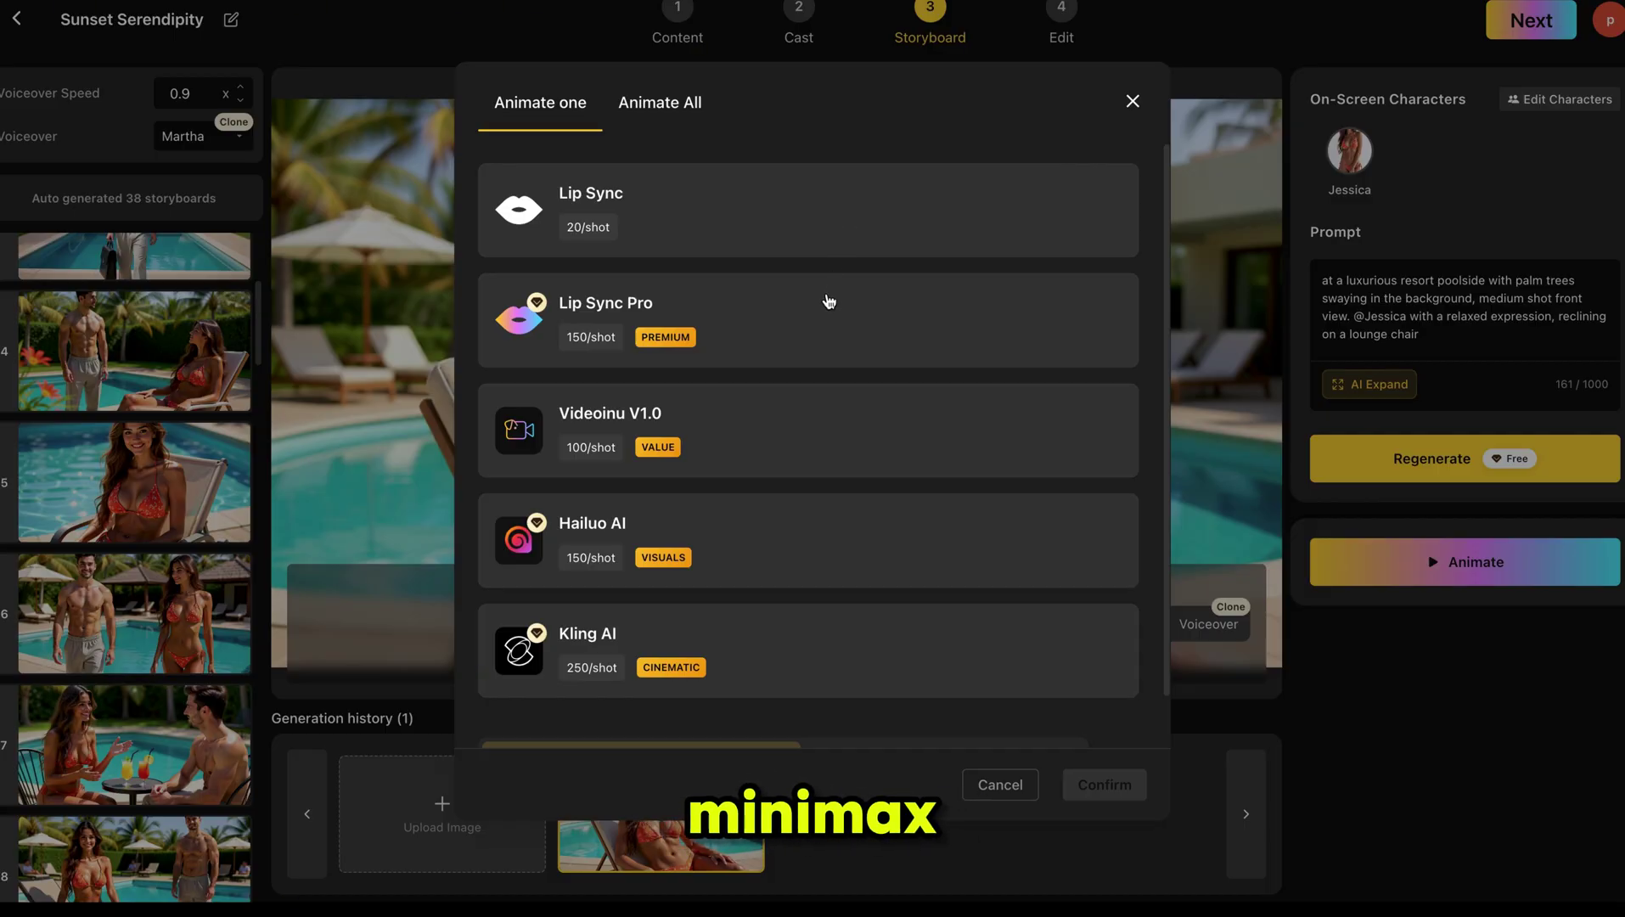
Animate storyboard 1 alone with Videoinu V1.0 and play the generated clip
scroll(764, 625, "down", 1)
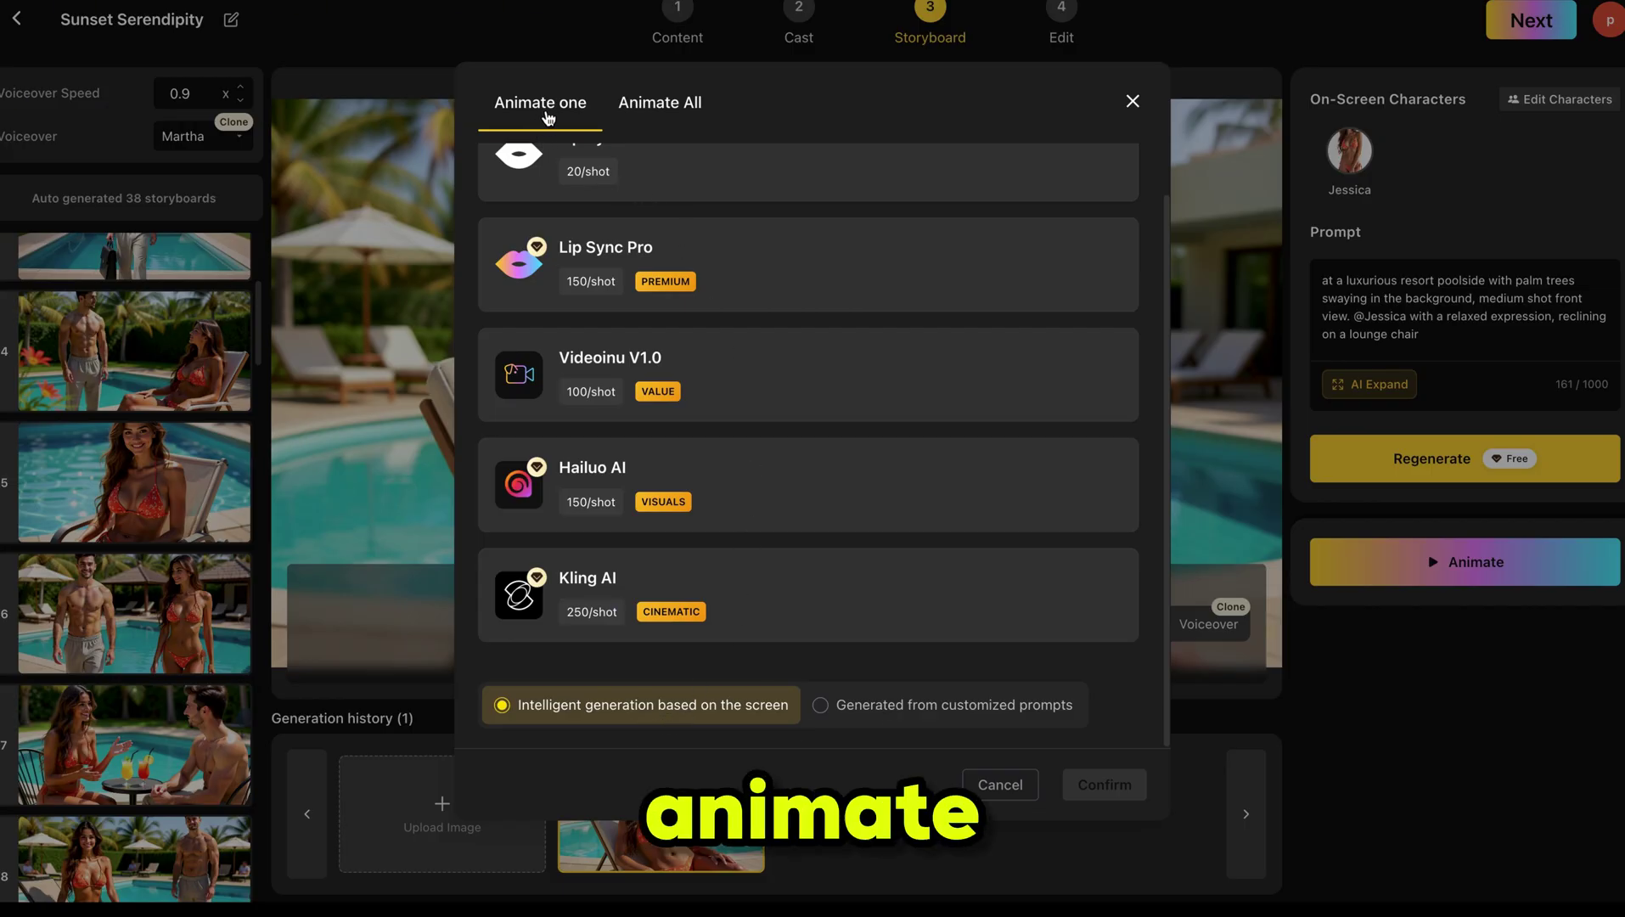
left_click(654, 109)
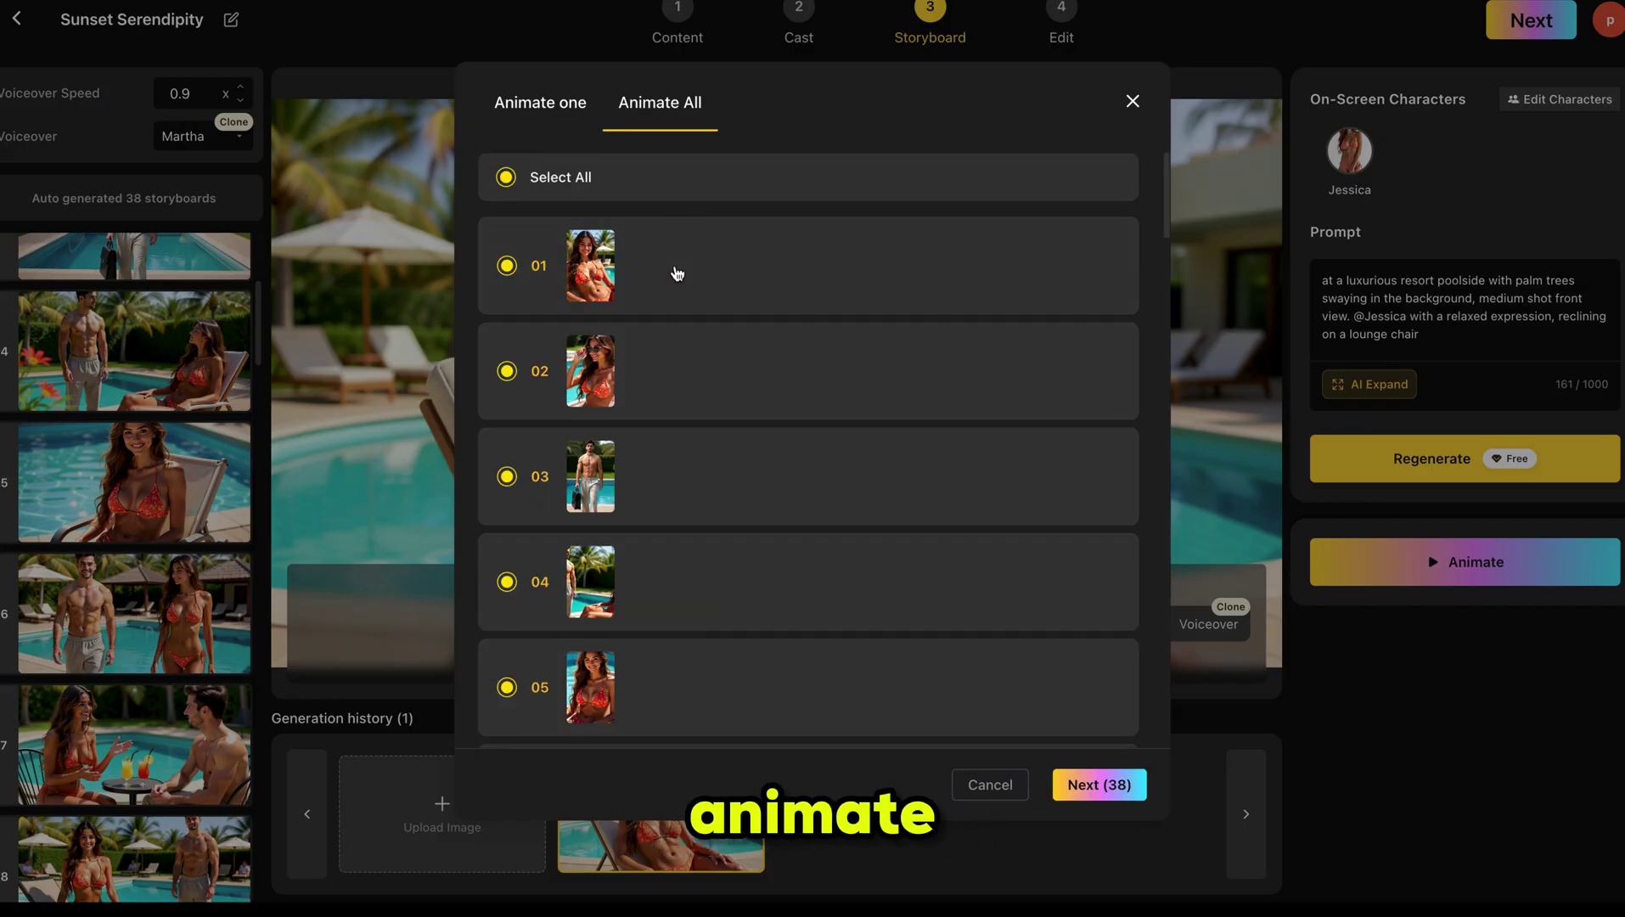
scroll(673, 272, "down", 3)
scroll(675, 281, "up", 5)
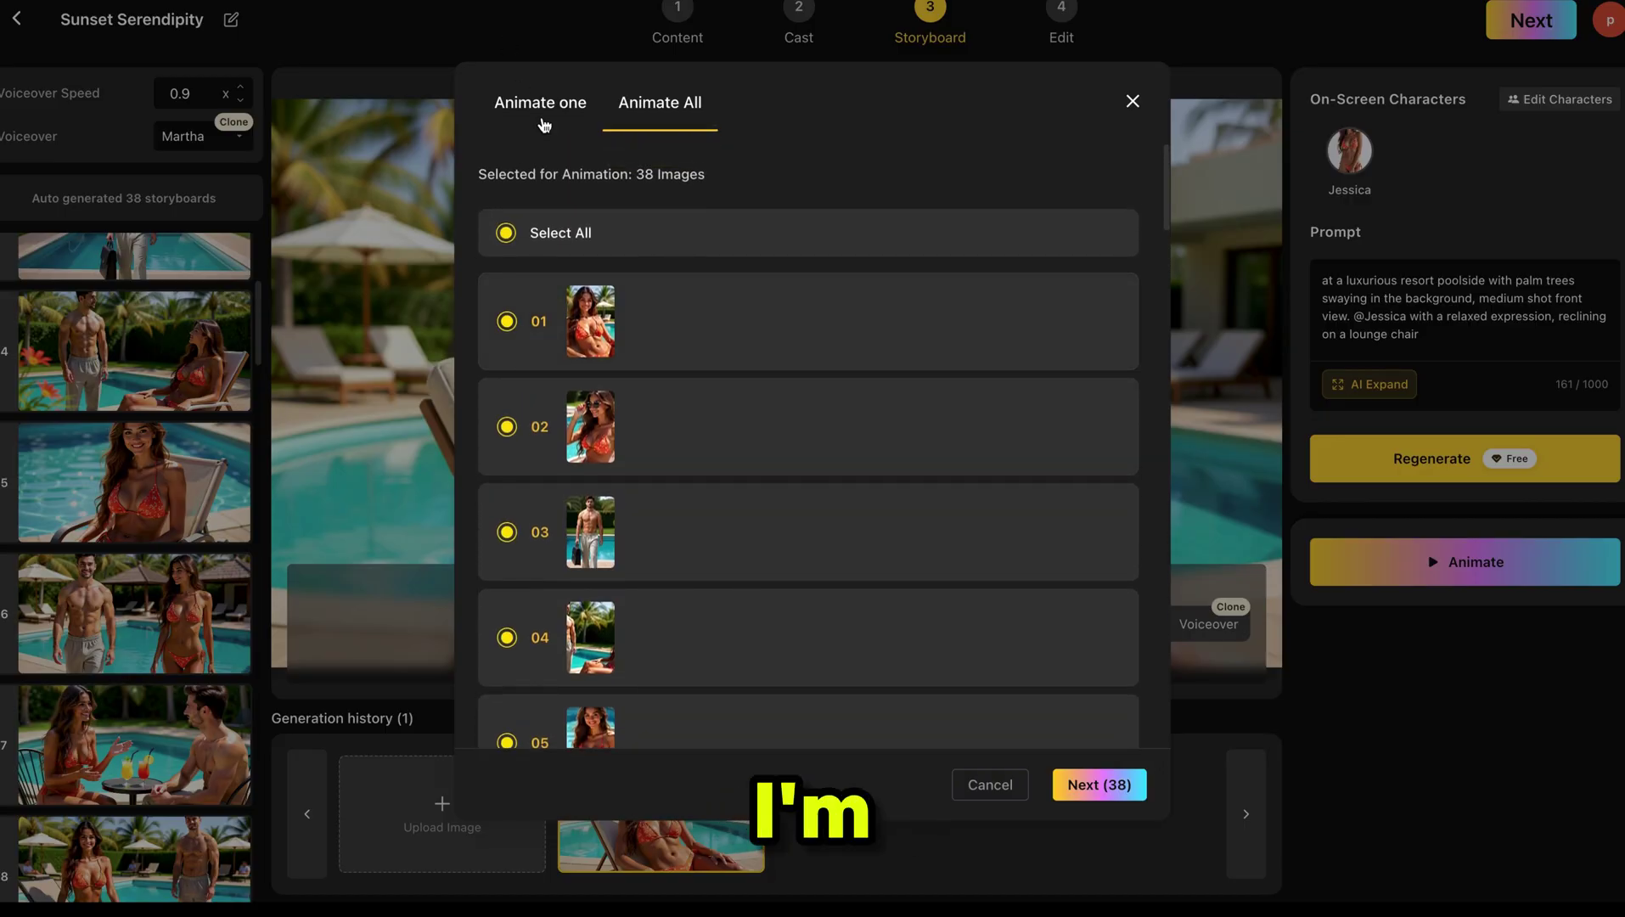
left_click(544, 114)
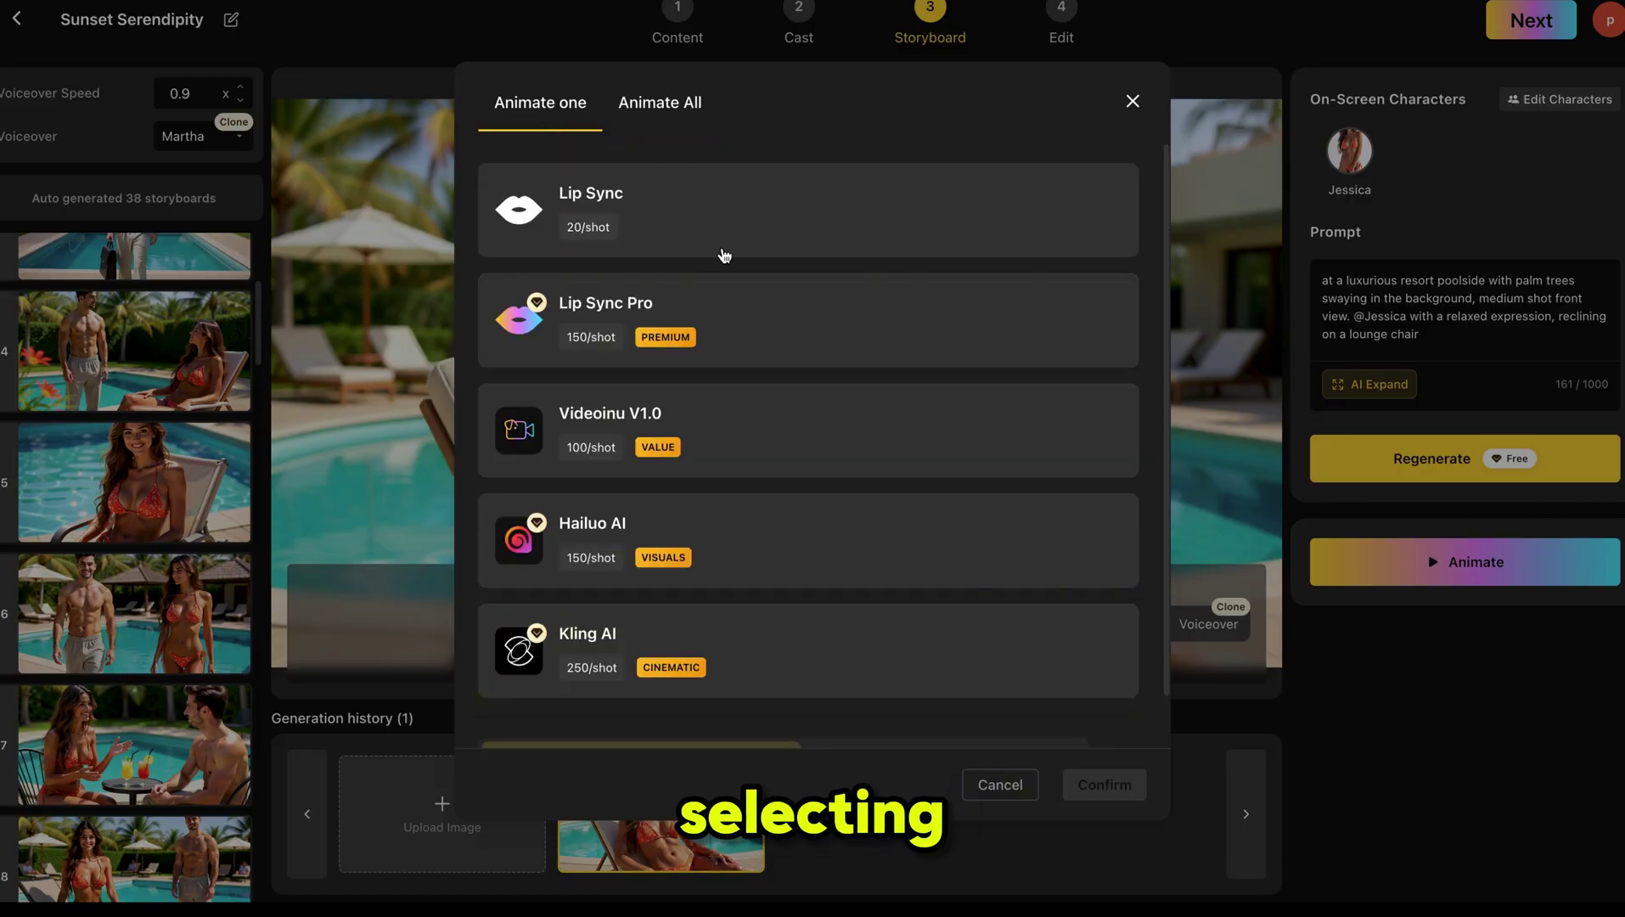
left_click(672, 439)
left_click(1100, 784)
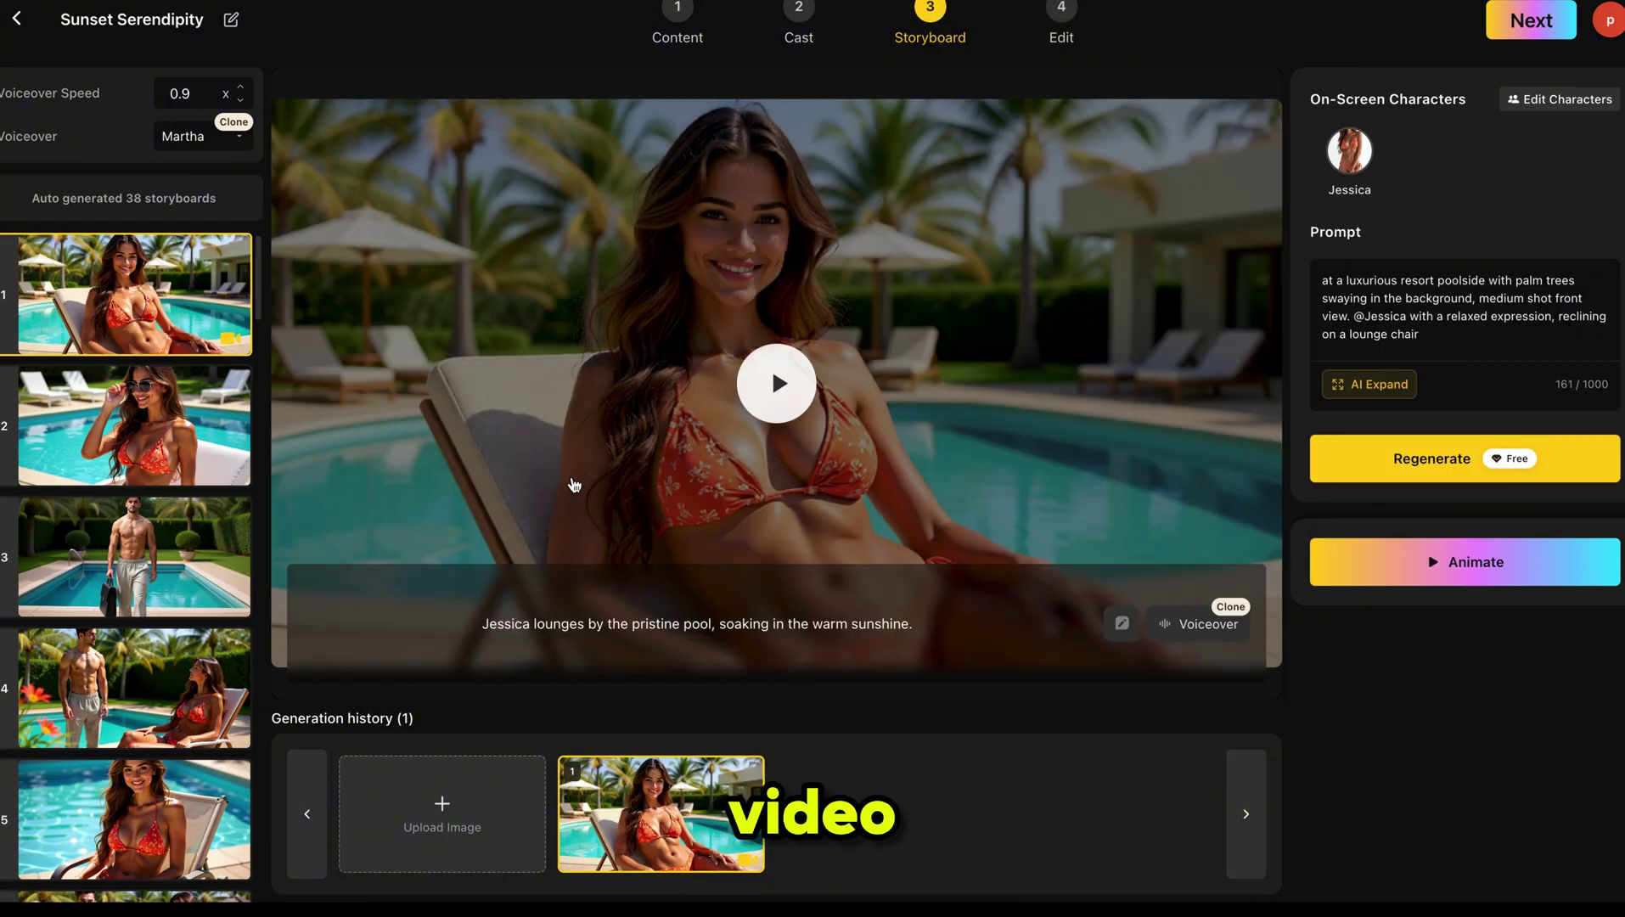
left_click(574, 484)
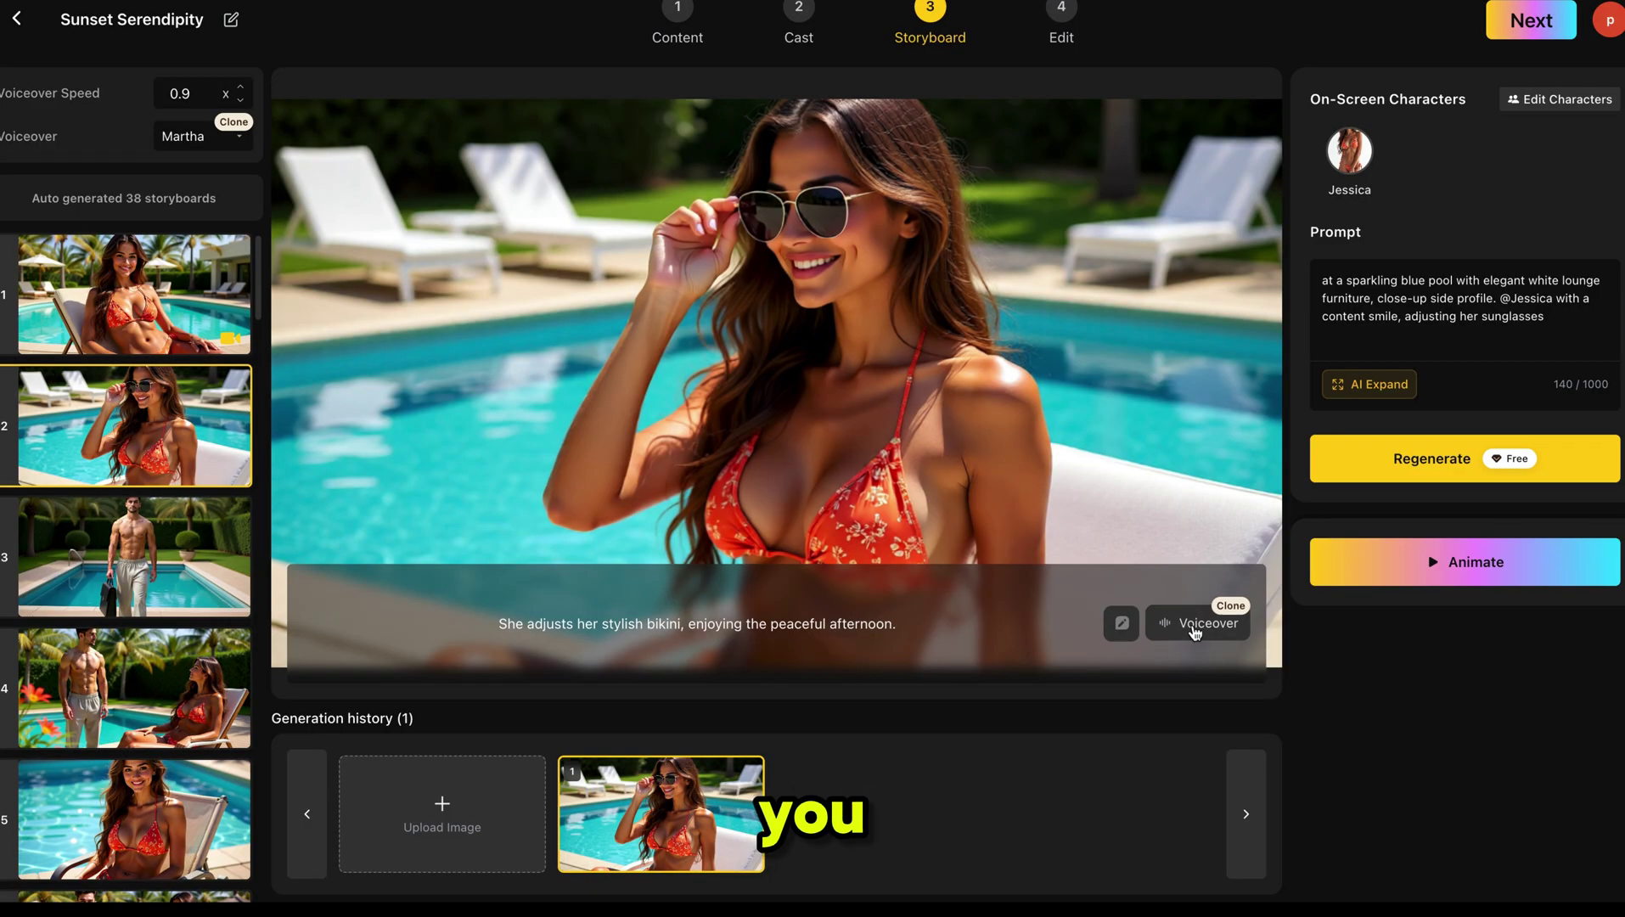
Animate storyboard 2 with Videoinu V1.0, keeping Martha as its voice
left_click(1197, 624)
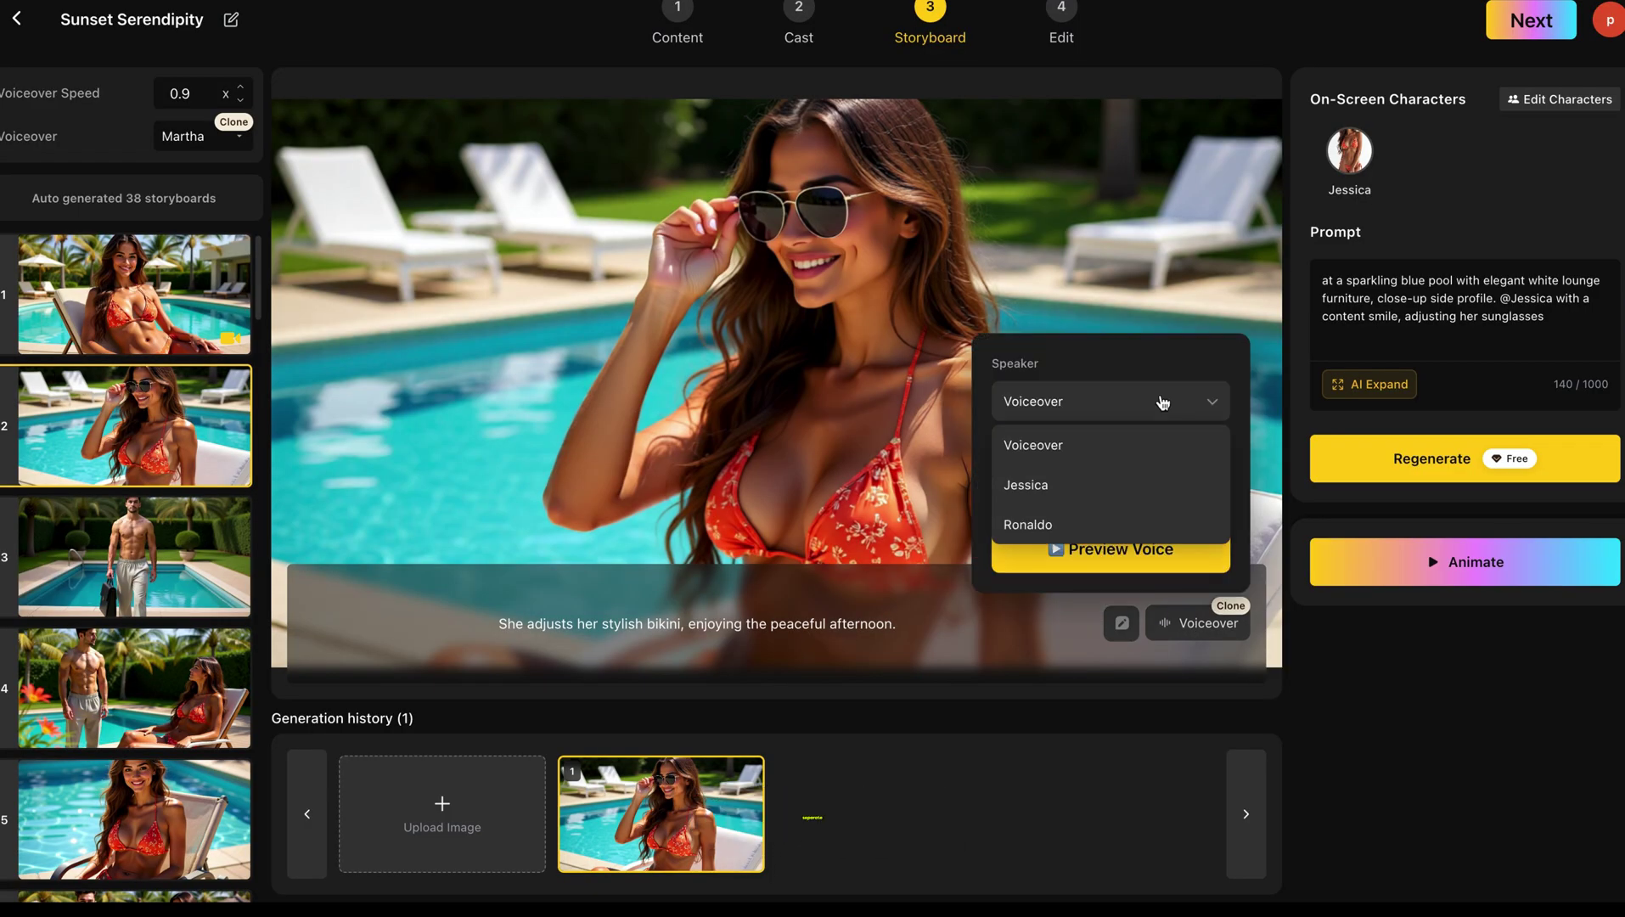
left_click(1188, 485)
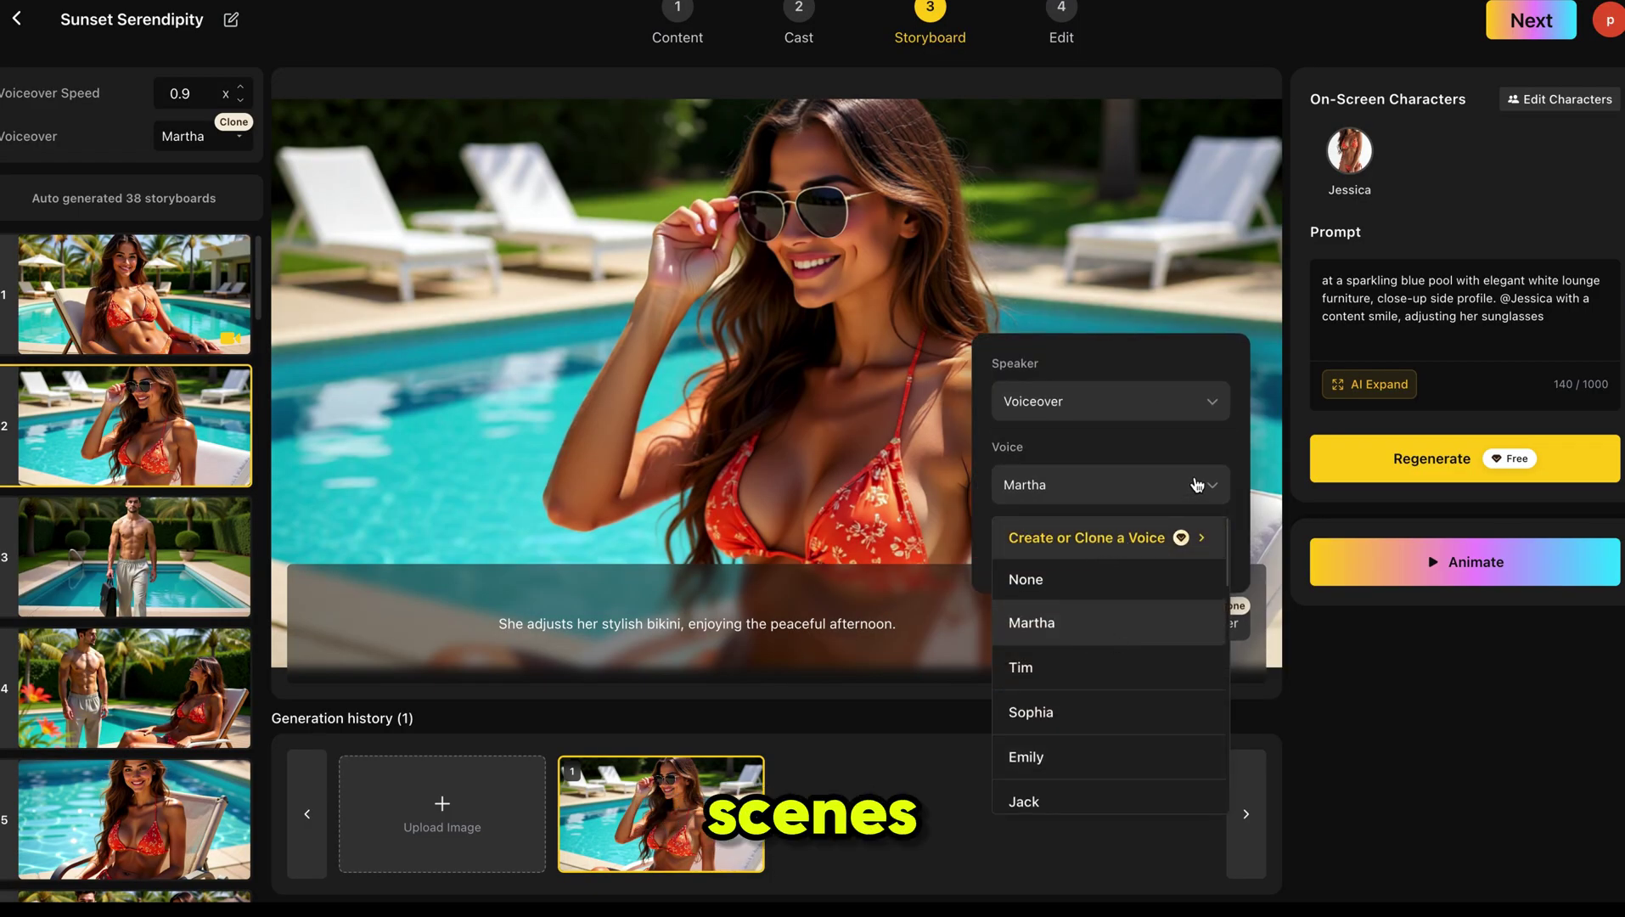
left_click(1197, 485)
left_click(1465, 562)
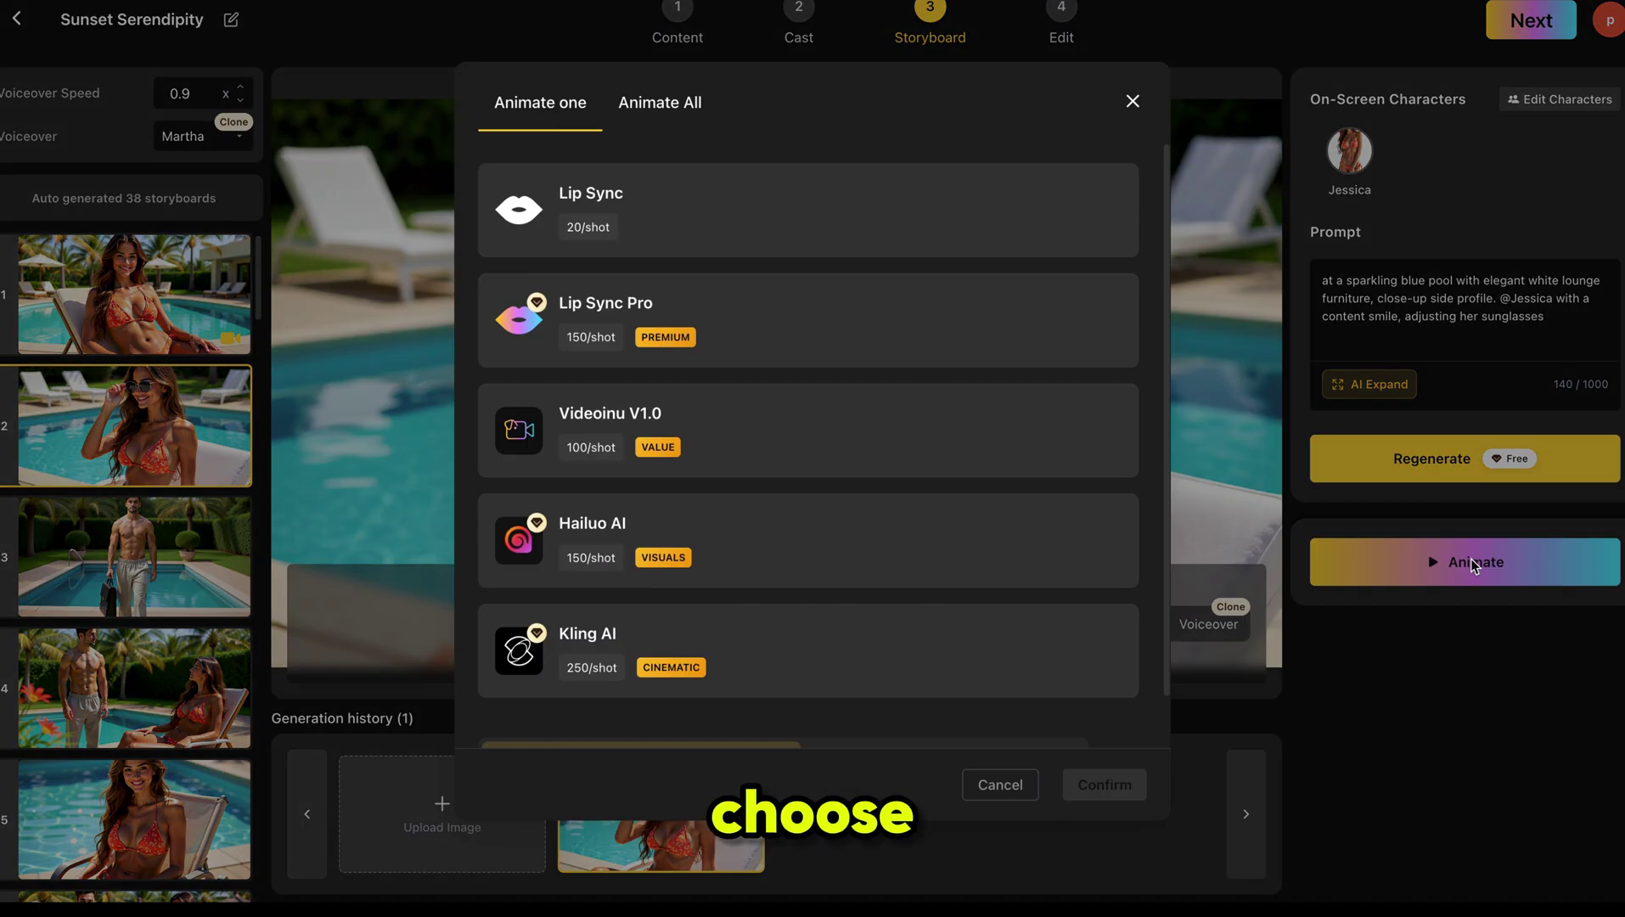
left_click(908, 430)
left_click(1104, 784)
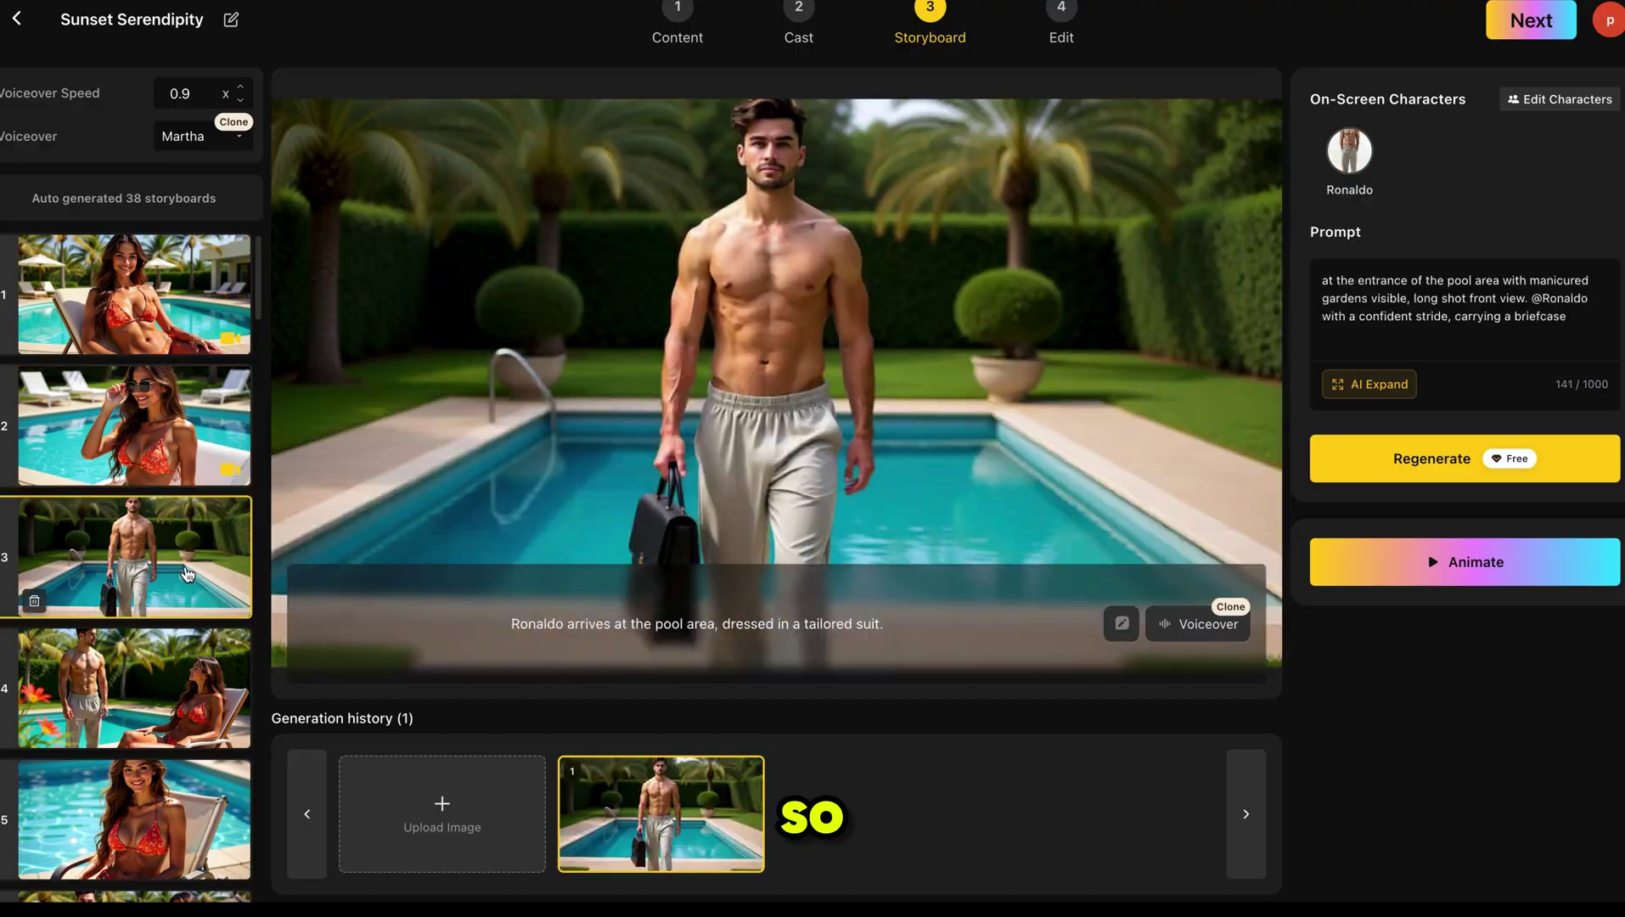
Animate all storyboards with Videoinu V1.0 and save the storyboard to reach the Edit step
mouse_move(1197, 624)
left_click(1435, 562)
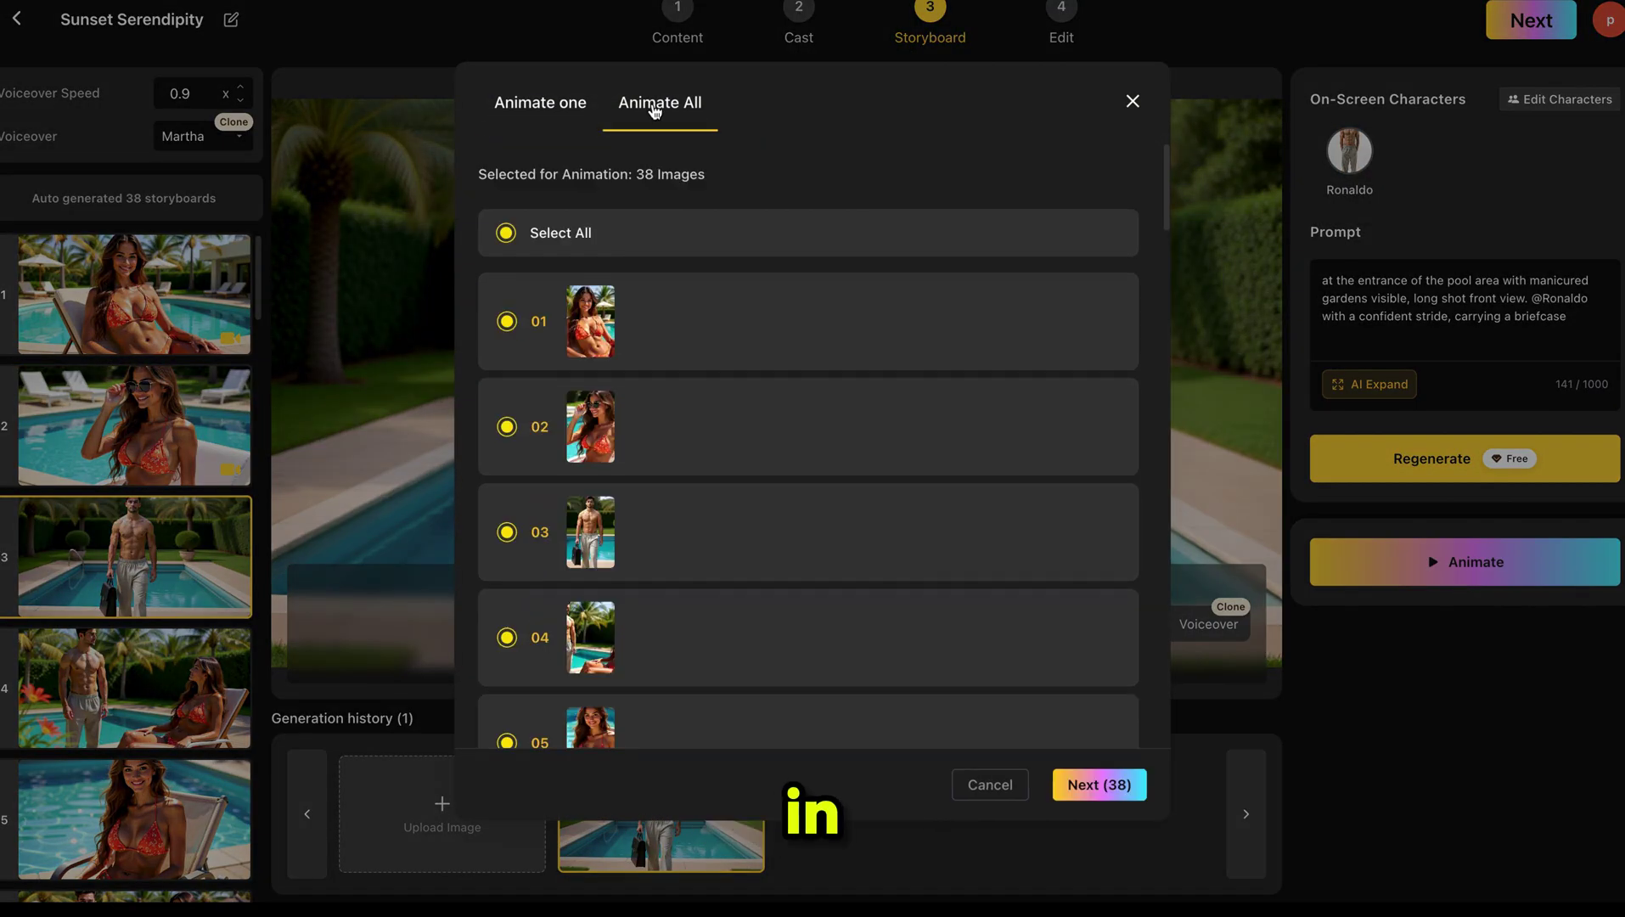
left_click(1098, 785)
left_click(1102, 785)
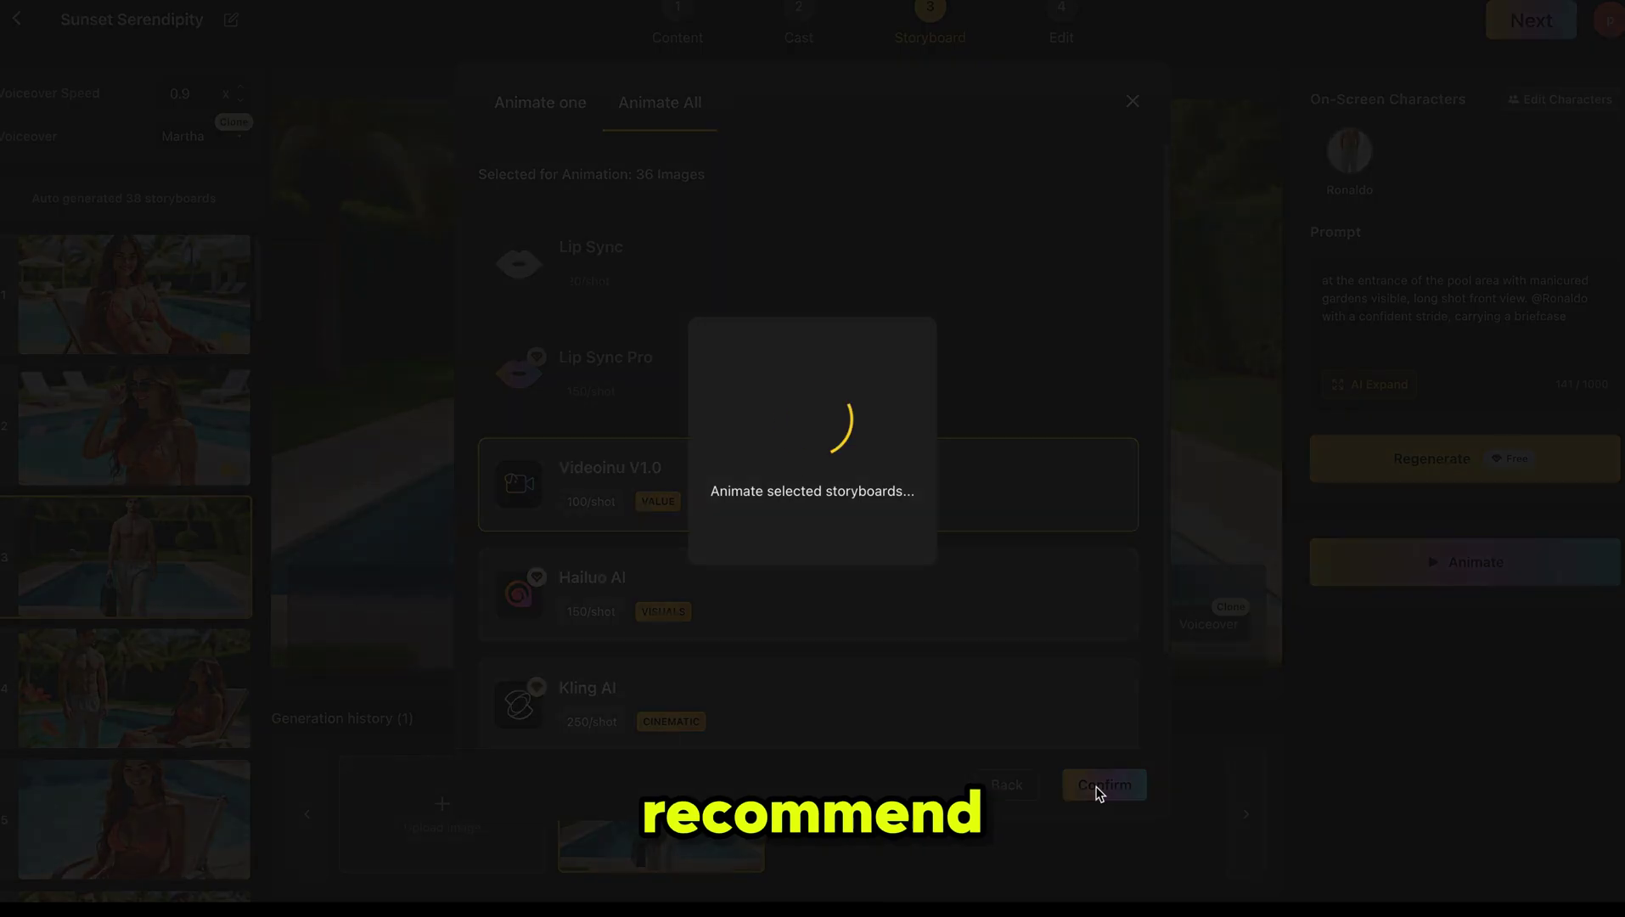
scroll(171, 529, "down", 3)
scroll(171, 453, "up", 3)
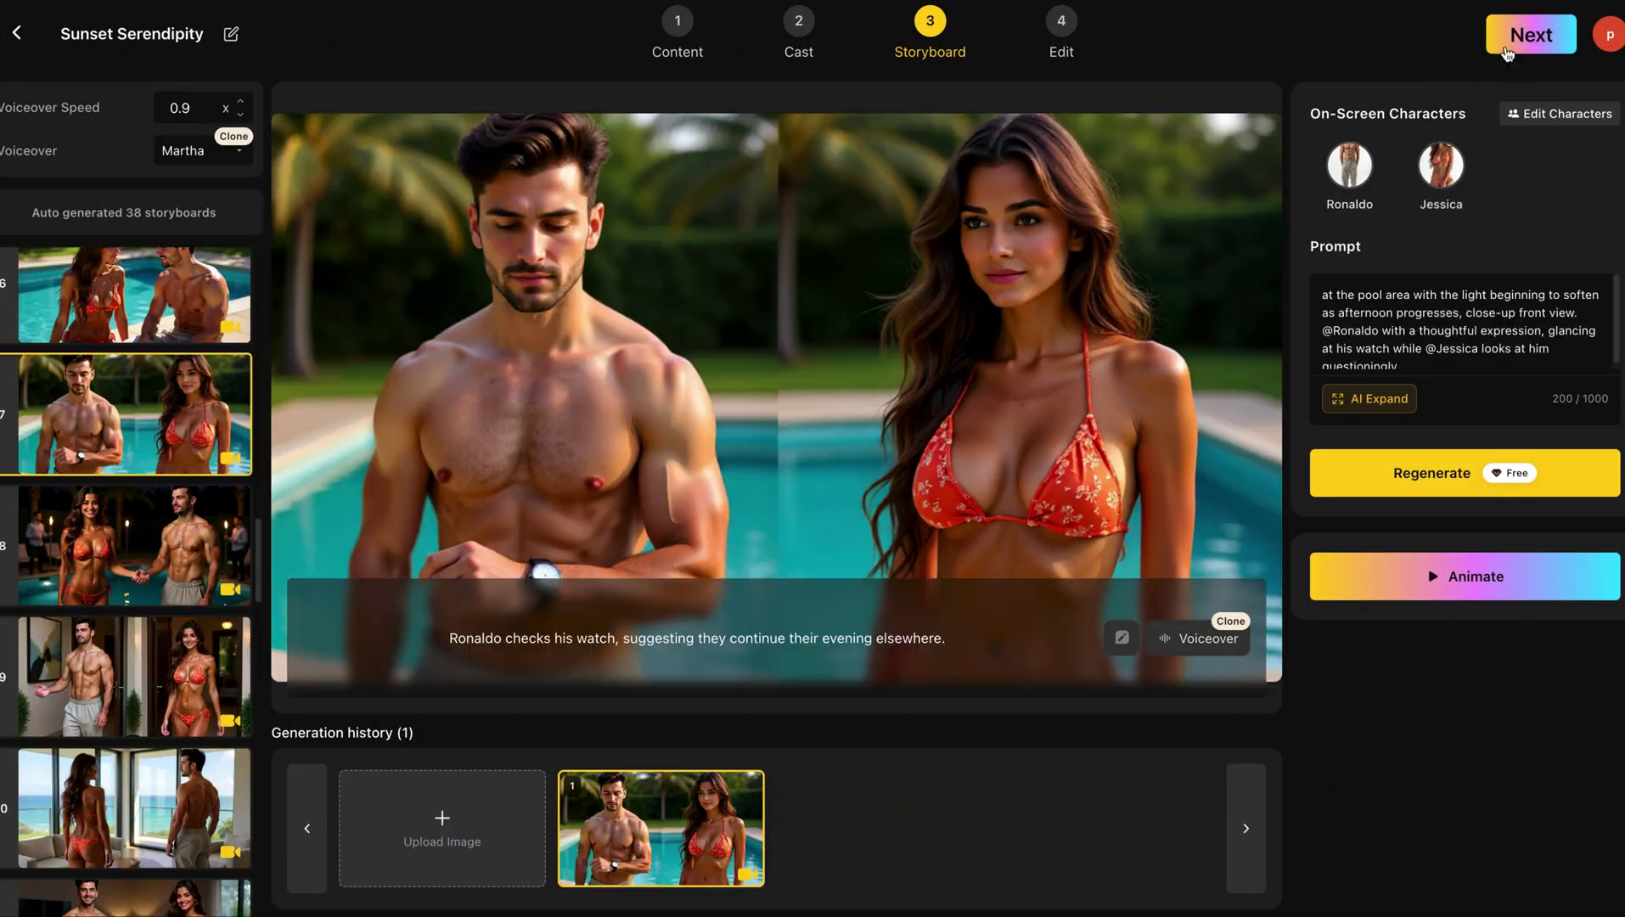
left_click(1508, 54)
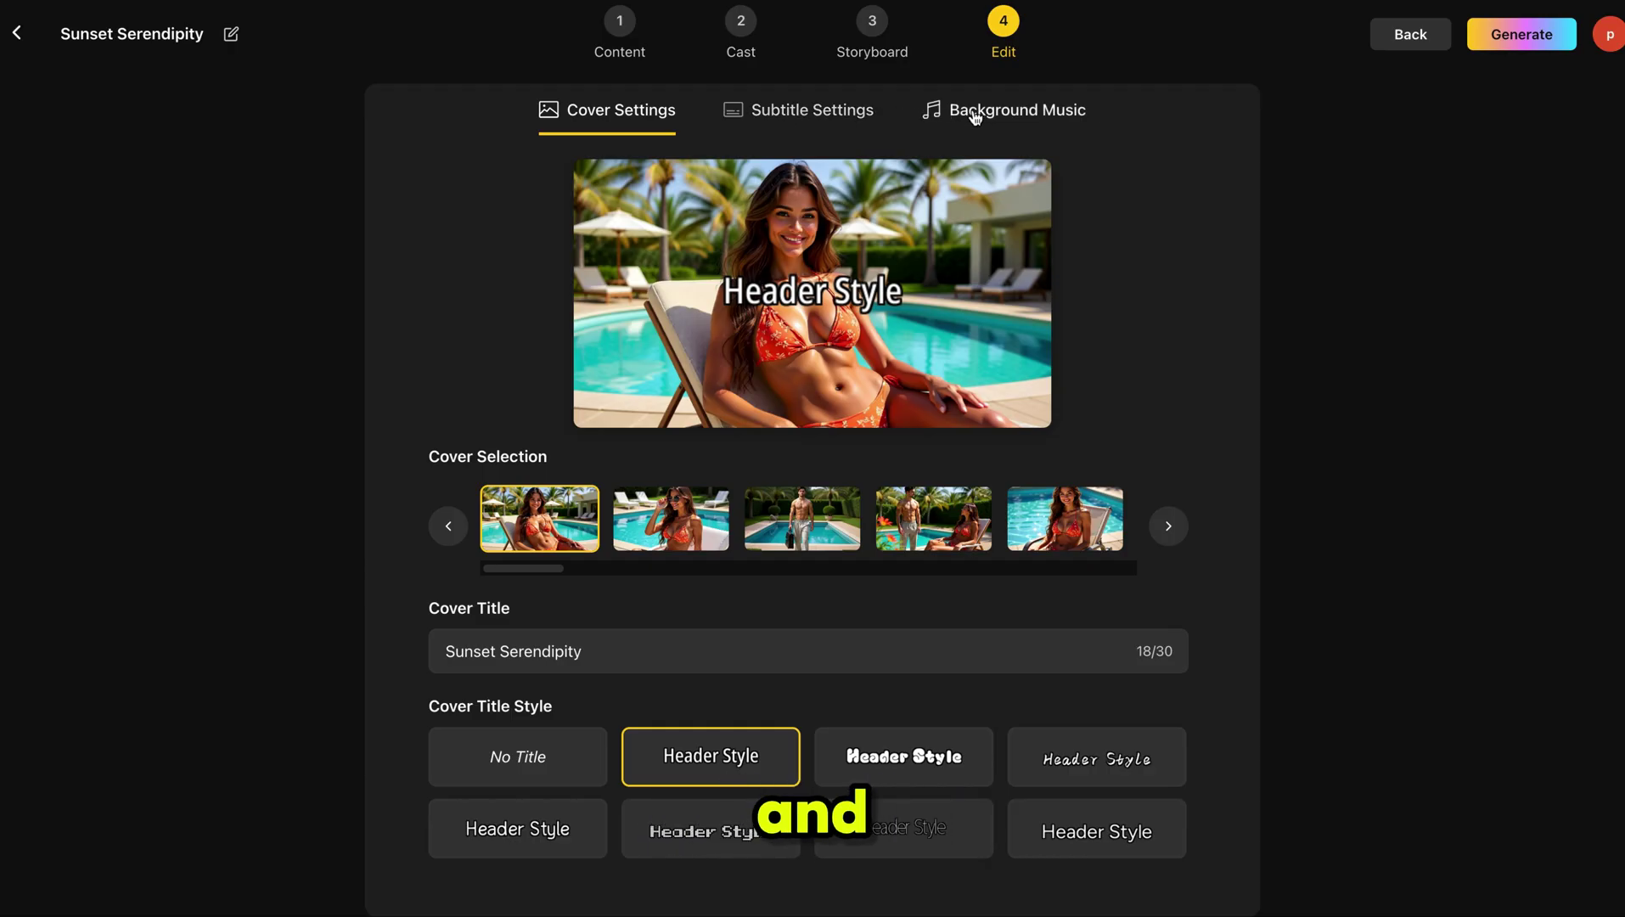
Use storyboard 4 as the cover with No Title and turn subtitles off
left_click(883, 544)
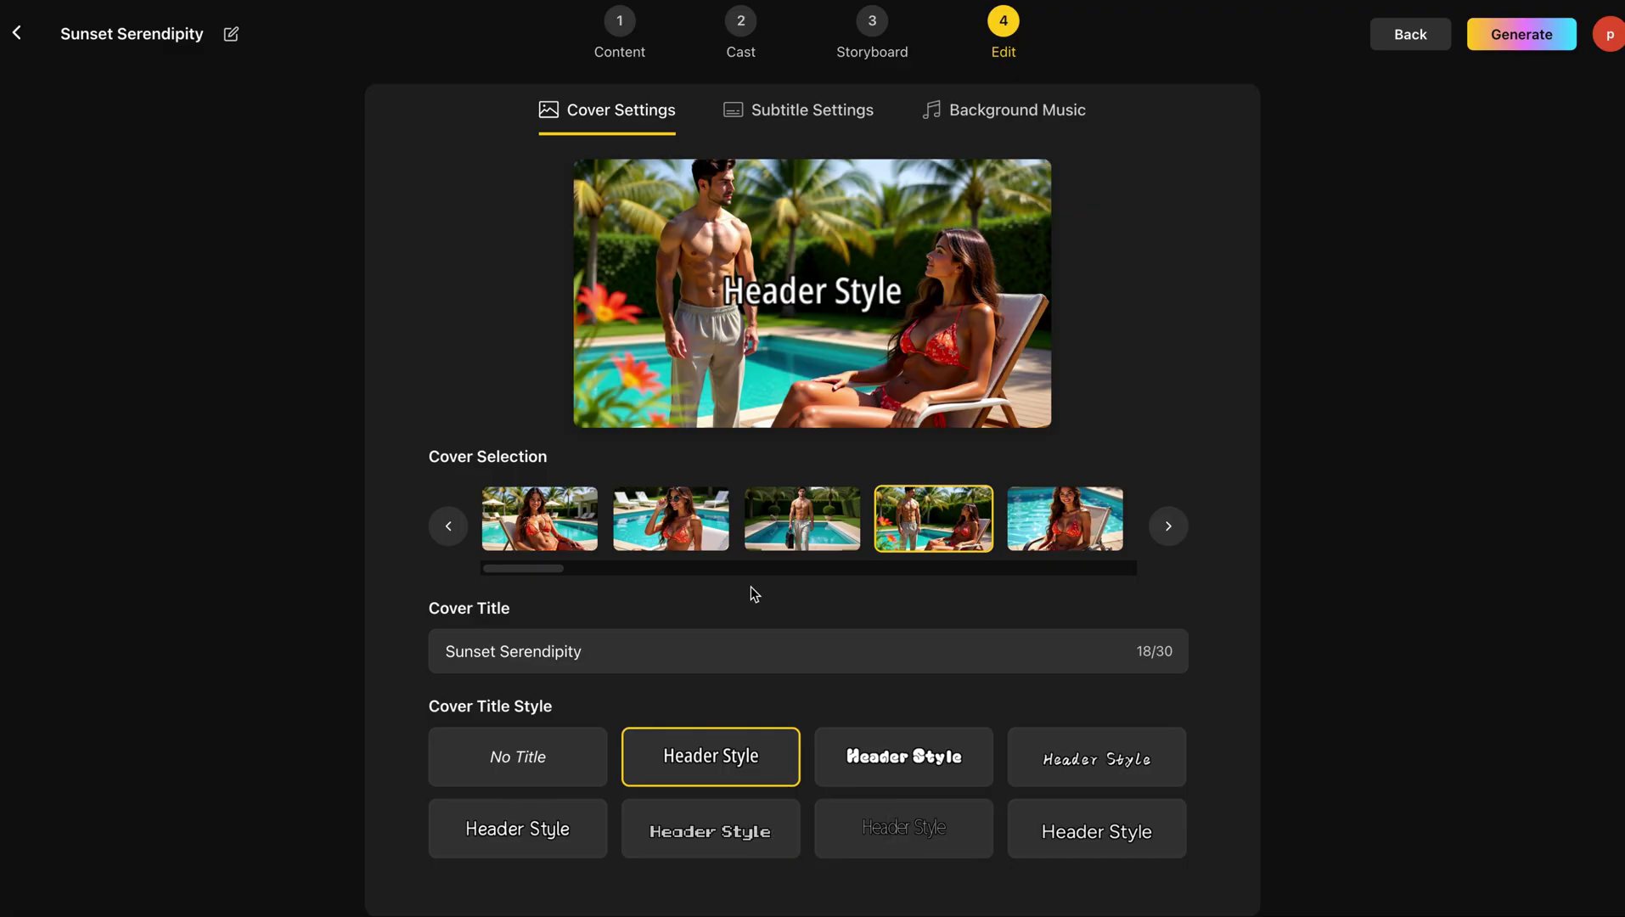
left_click(518, 756)
left_click(798, 111)
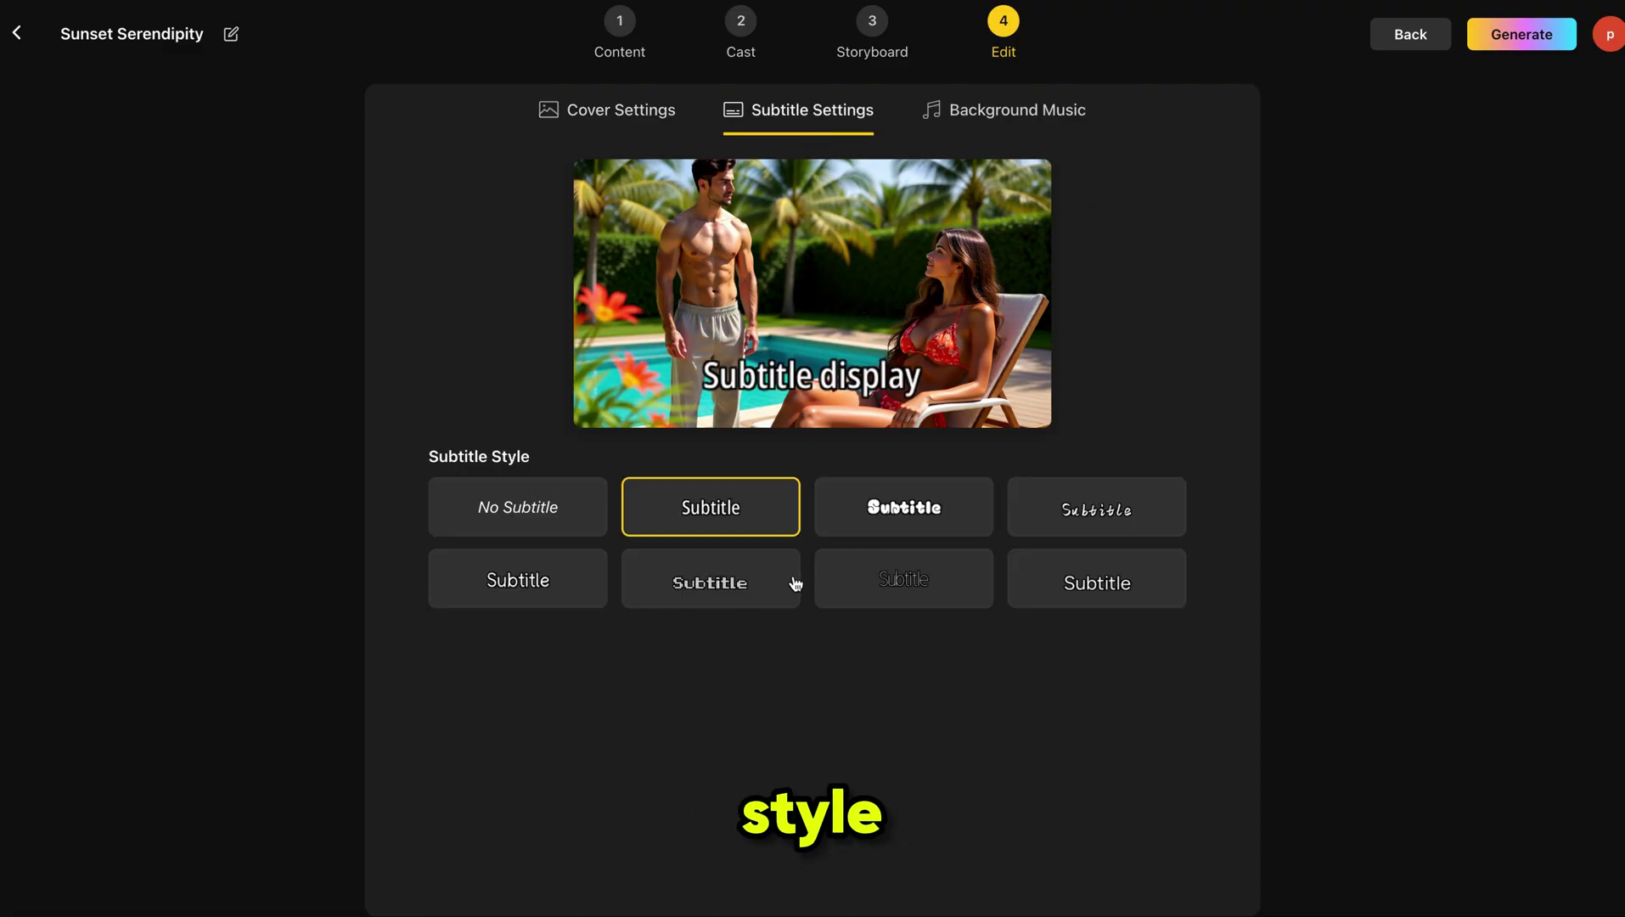
left_click(580, 511)
Lower background music volume to 20% and open the Video Generation Settings
left_click(1013, 115)
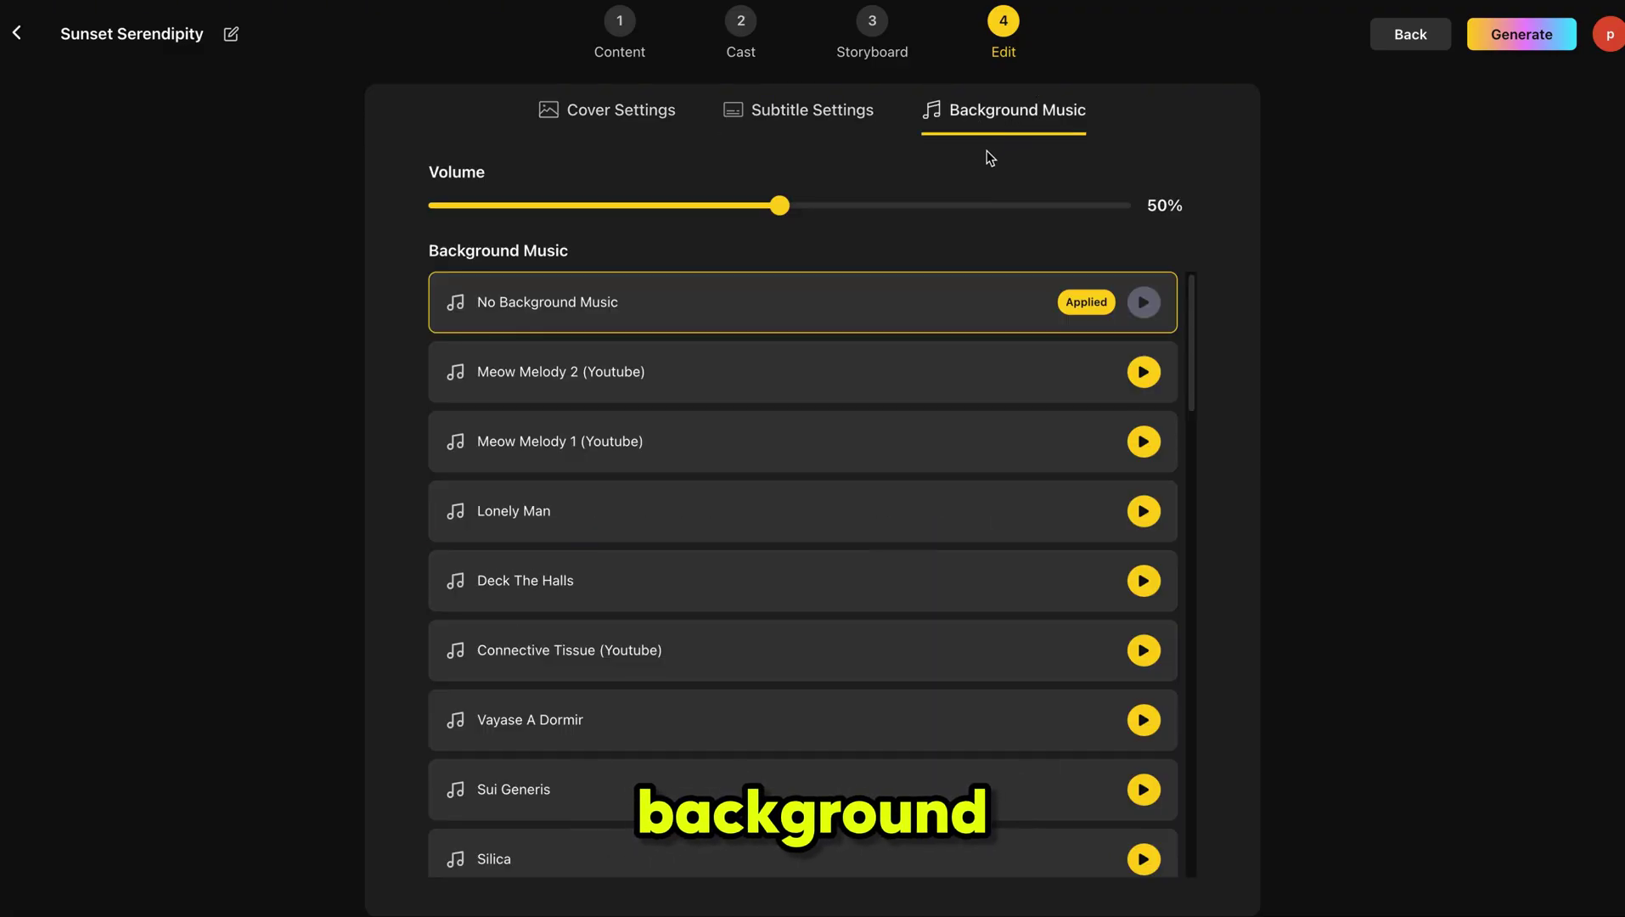
scroll(982, 559, "down", 10)
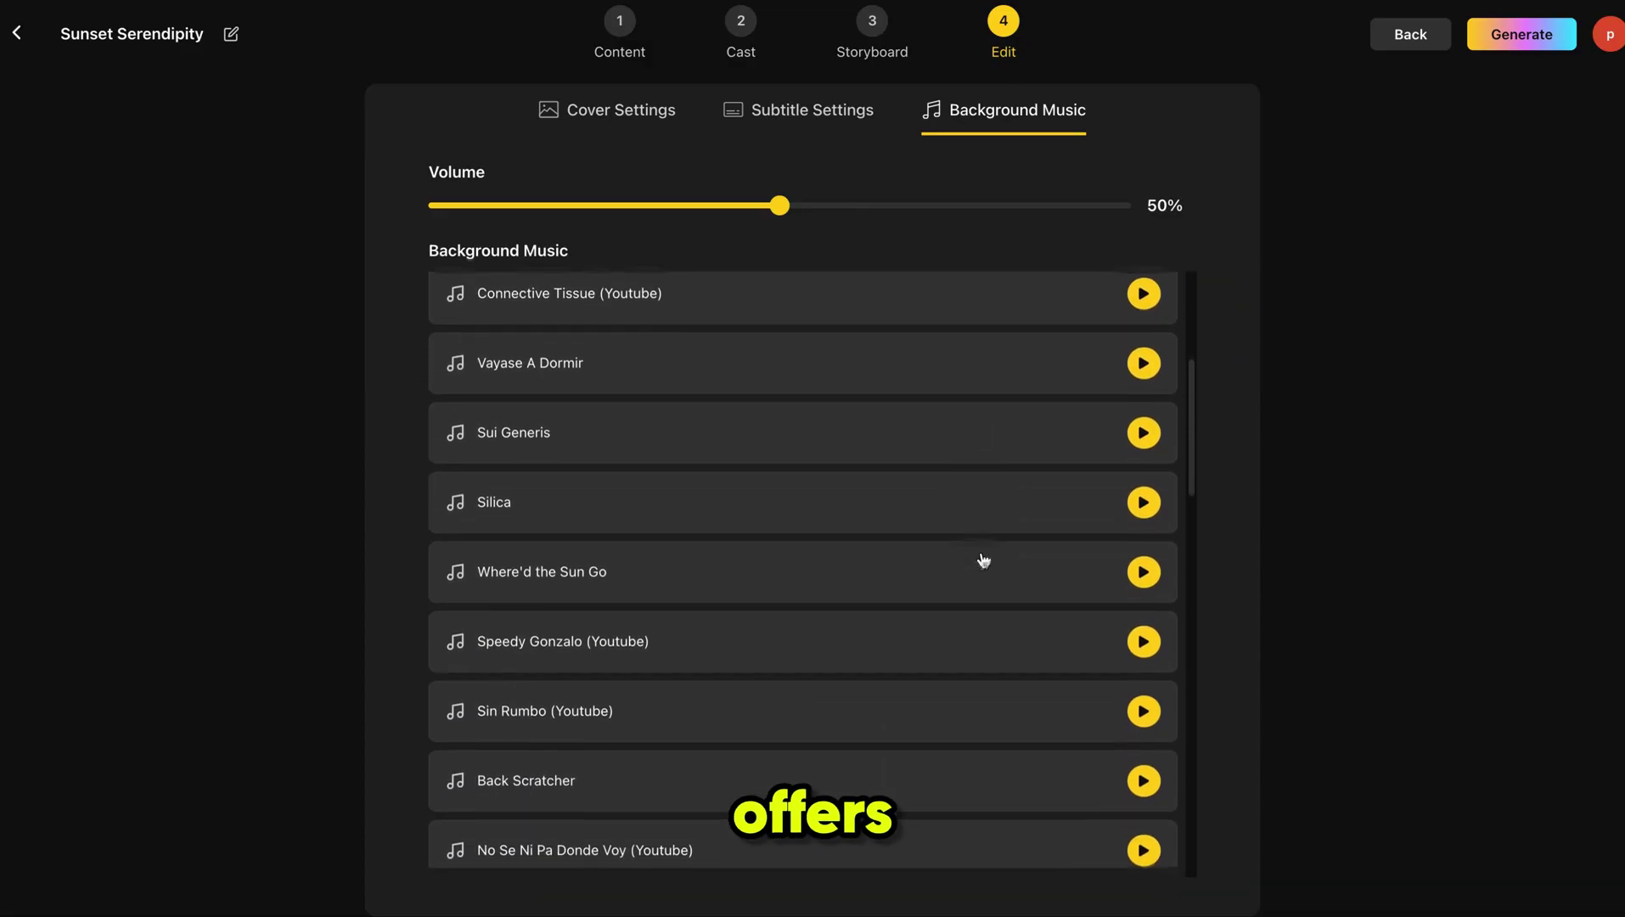
scroll(983, 558, "up", 10)
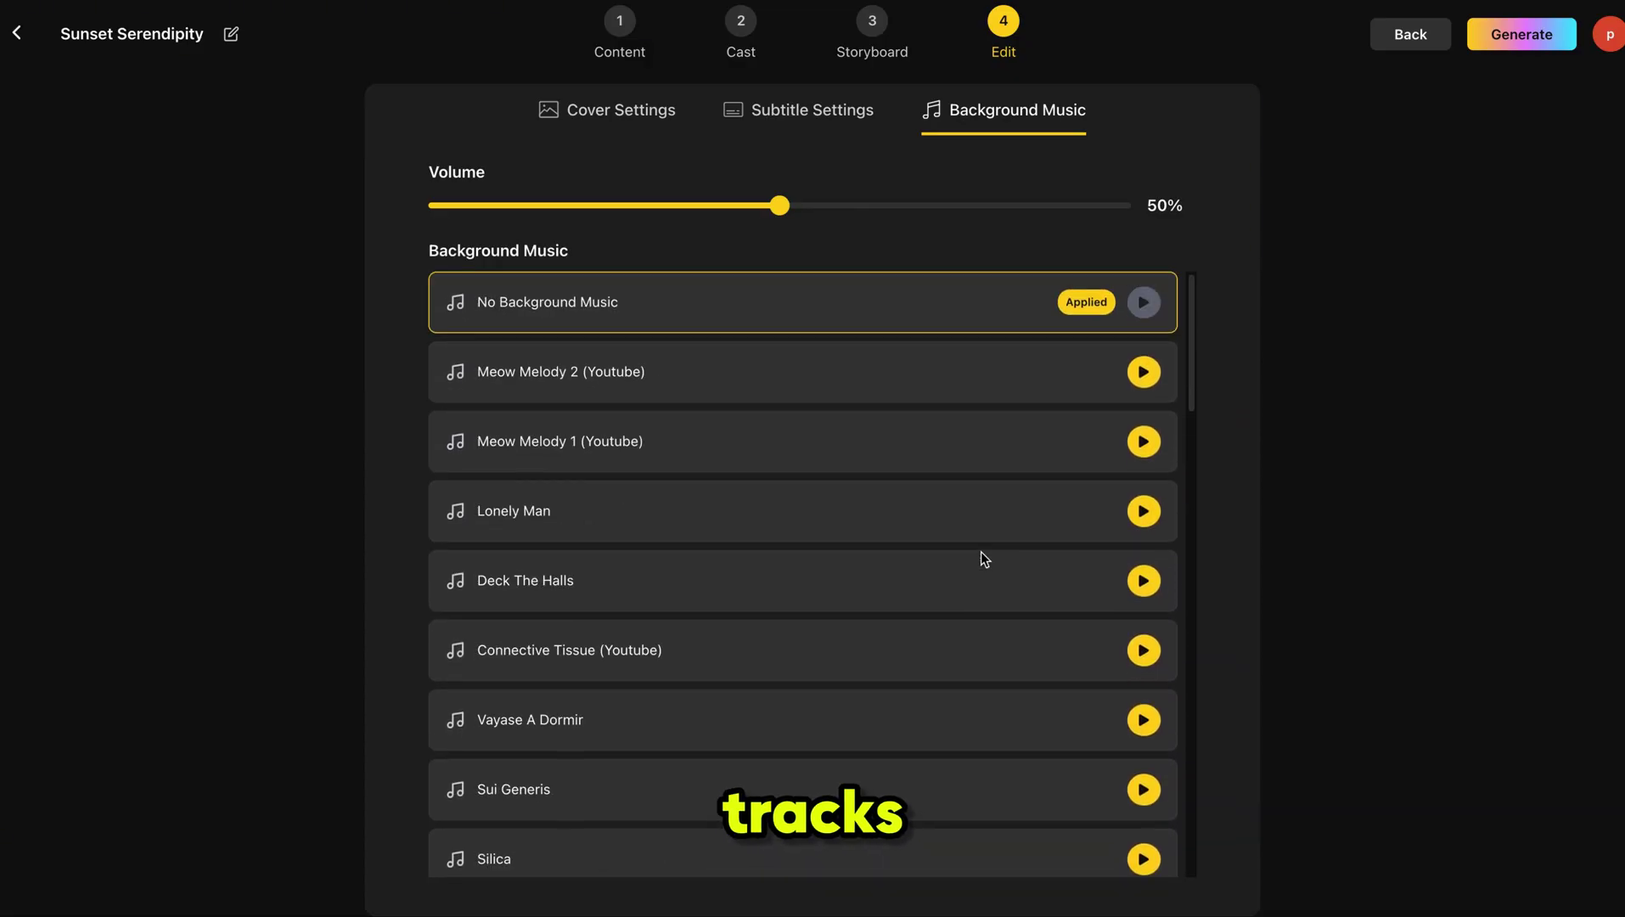
left_click_drag(771, 215, 568, 214)
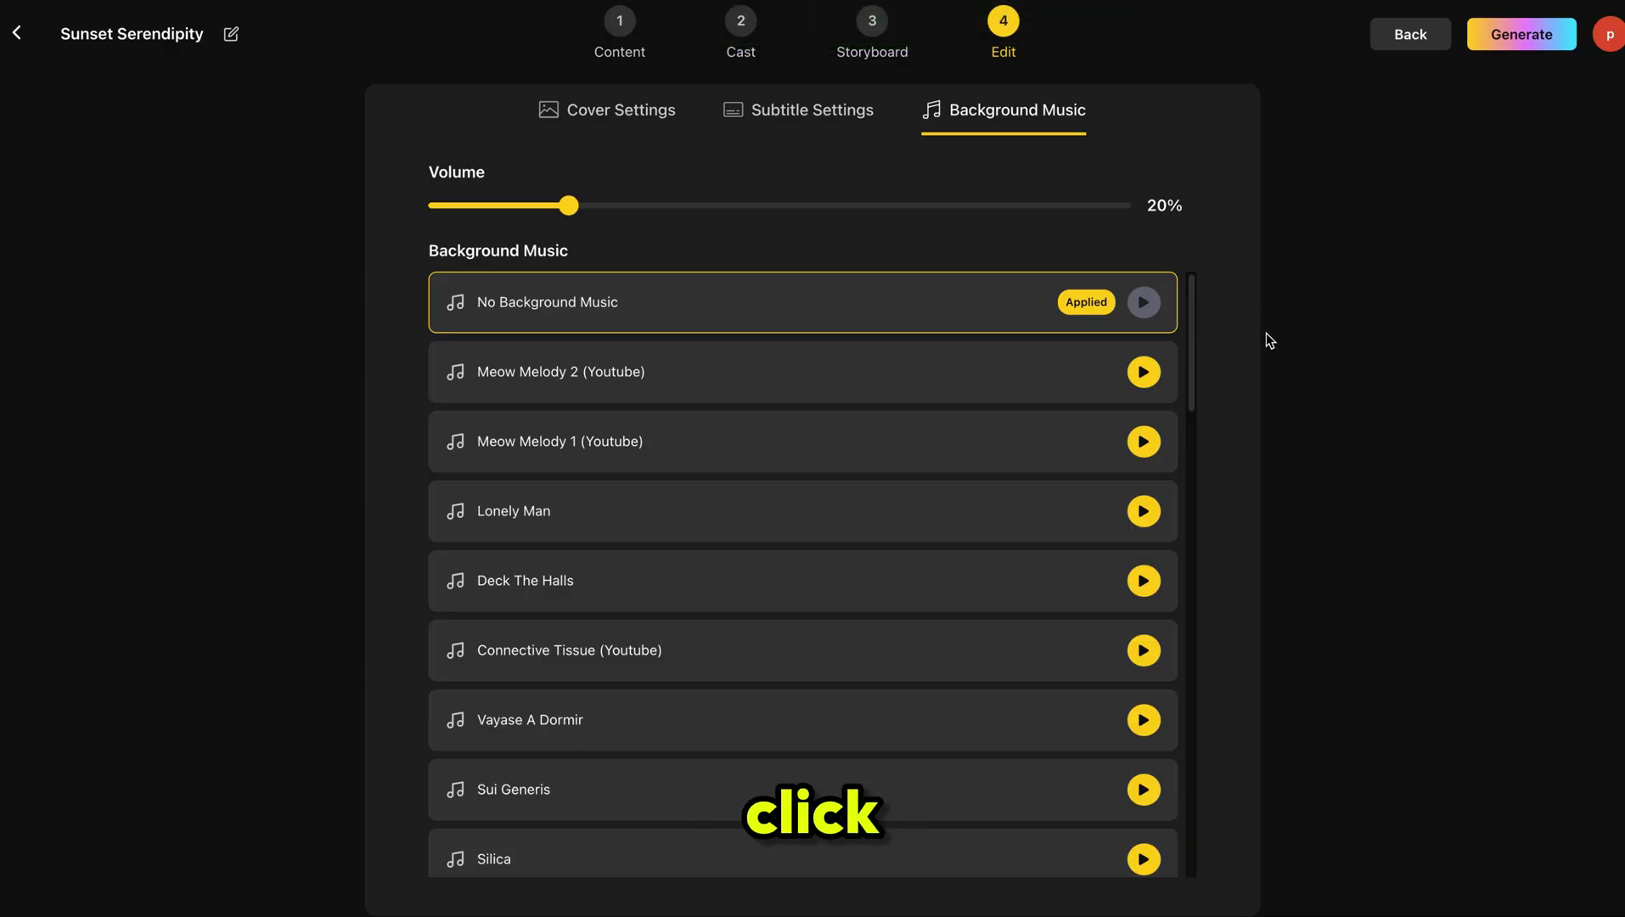
left_click(1520, 34)
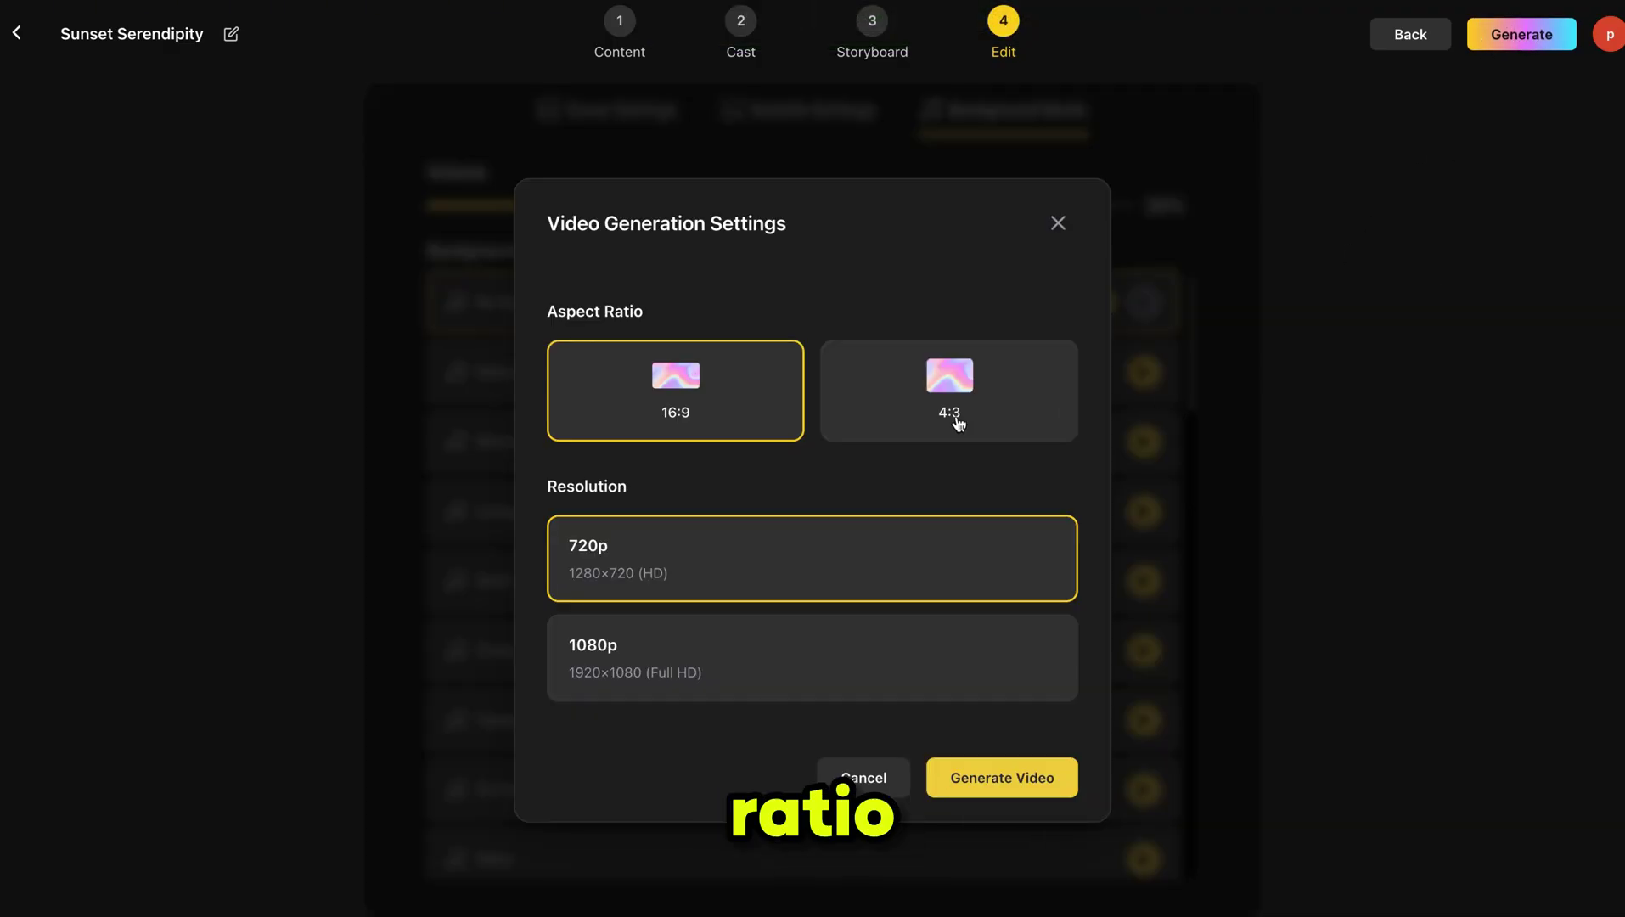